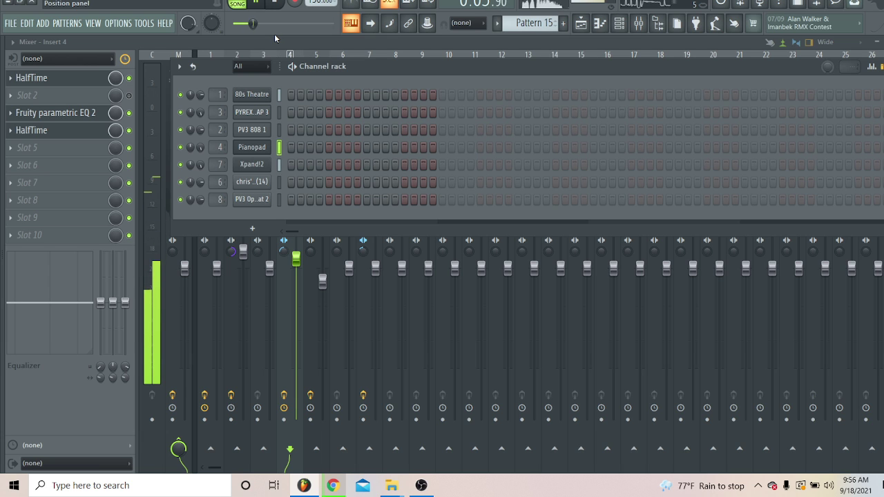
Stop the song playback and open the empty Pianopad piano roll for Pattern 15
key("space")
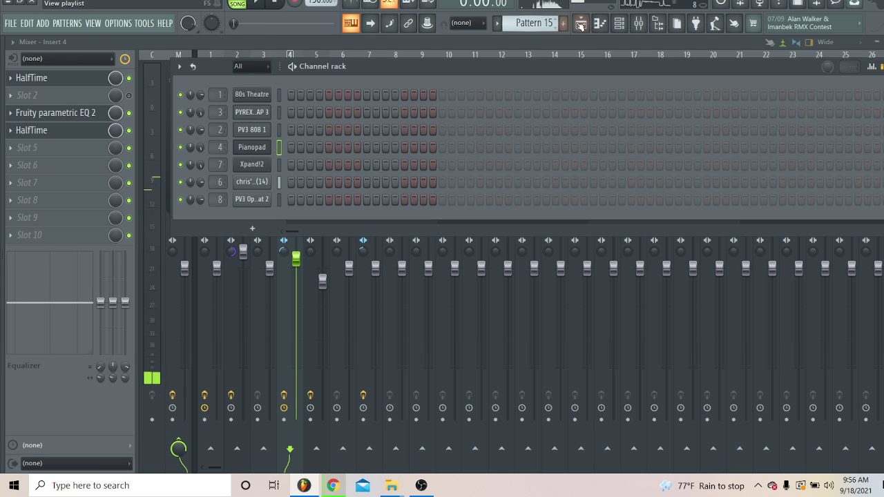
left_click(596, 24)
left_click(590, 24)
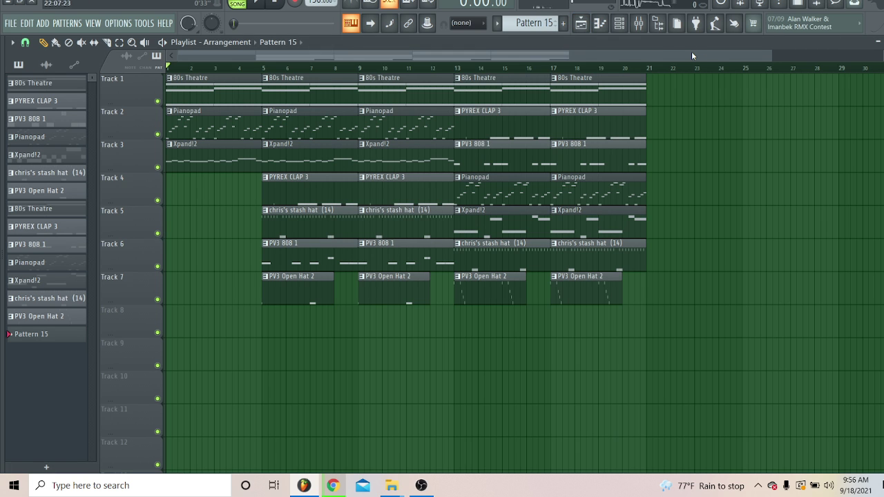
left_click(589, 26)
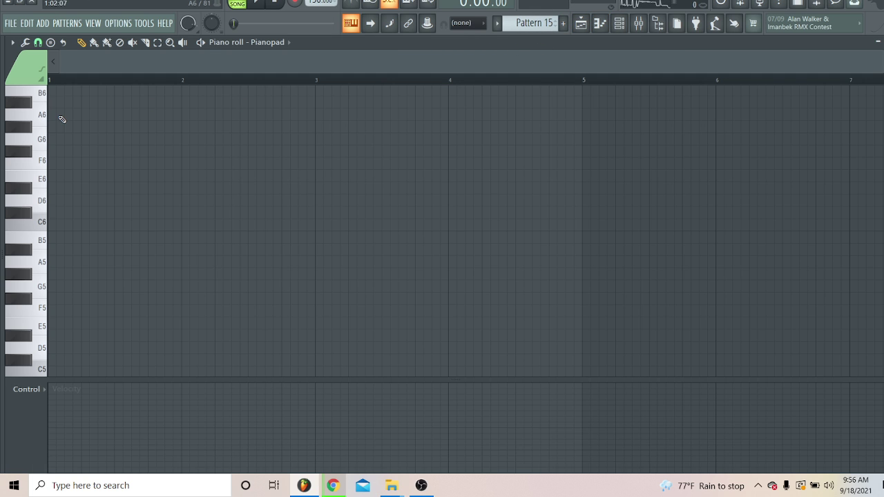
Draw two four-step chords in the Pianopad piano roll: F4, C5, E5 at bar 1 and E4, B4, D5 at step 13
scroll(95, 139, "down", 2)
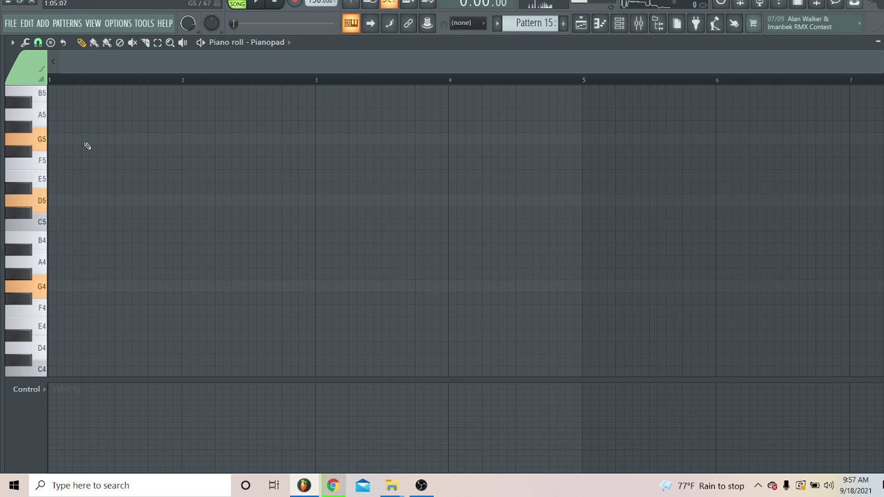
left_click(49, 178)
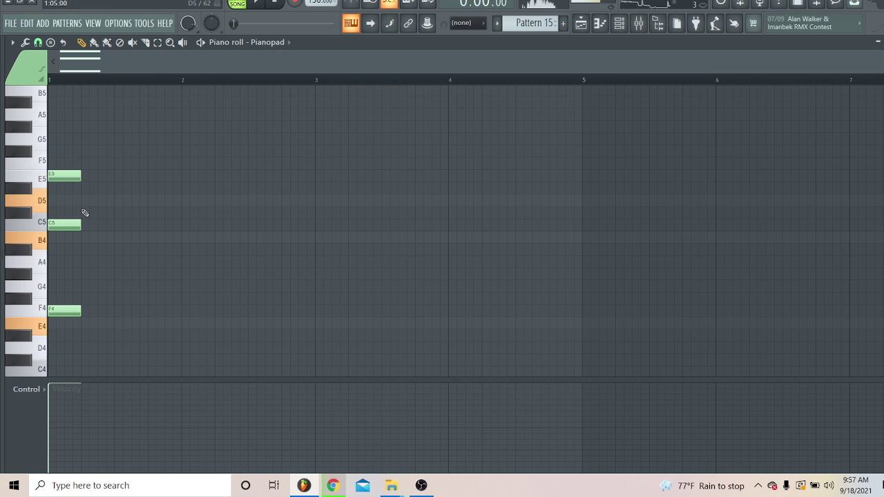
left_click(148, 201)
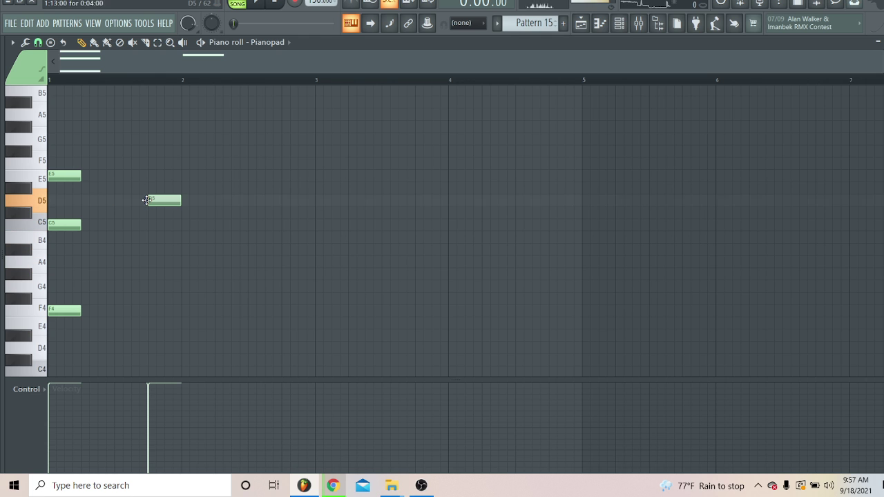
left_click(150, 226)
right_click(158, 227)
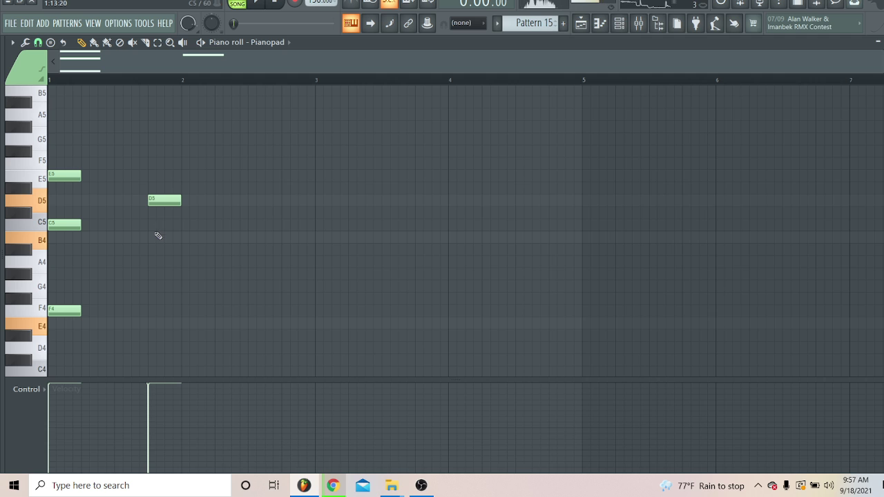
left_click(156, 237)
left_click(142, 323)
left_click_drag(141, 323, 151, 323)
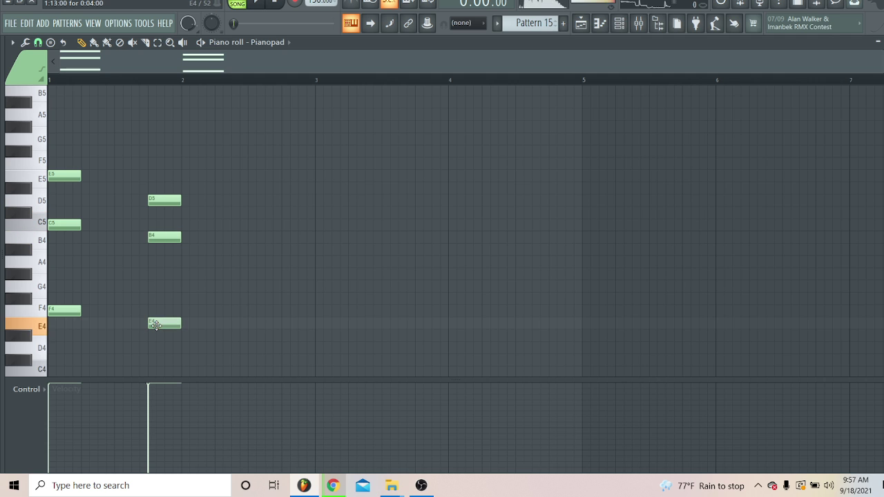
Reduce the velocity of all the chord notes with the Scale levels tool
left_click(52, 44)
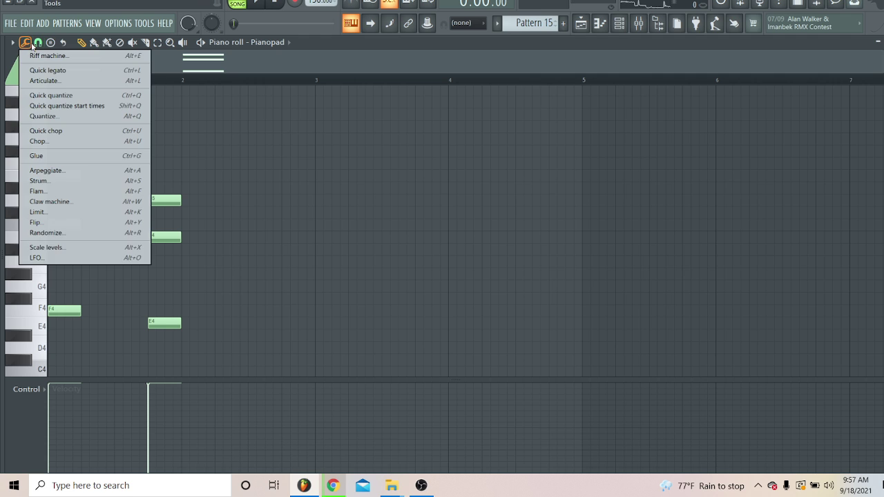
left_click(73, 247)
left_click(481, 299)
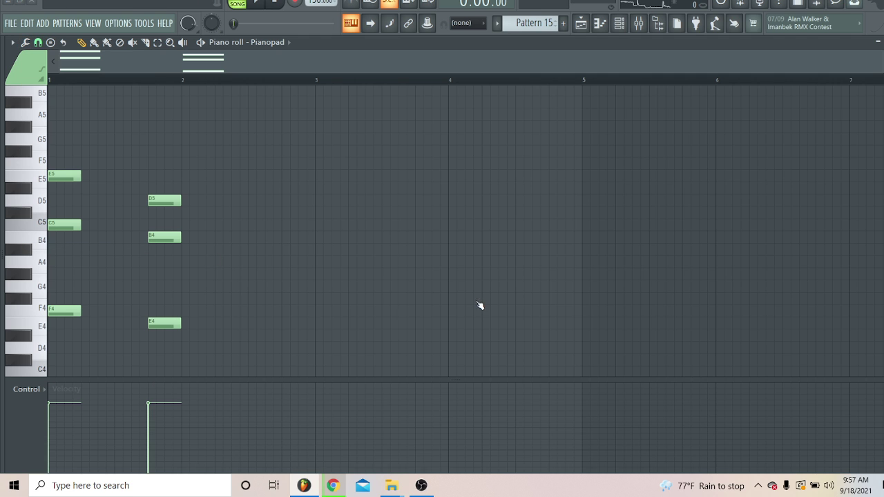
Bypass both HalfTime effects on mixer Insert 4 and audition the Pianopad chords in pattern mode
left_click(638, 23)
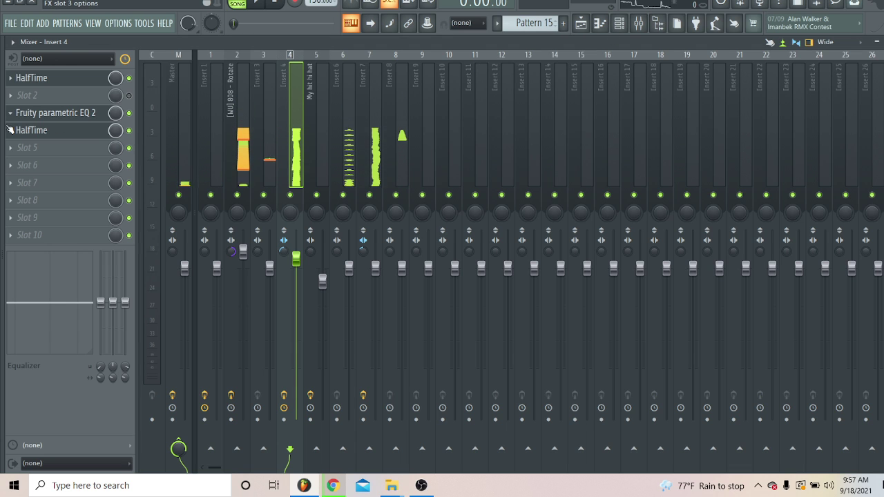
left_click(128, 131)
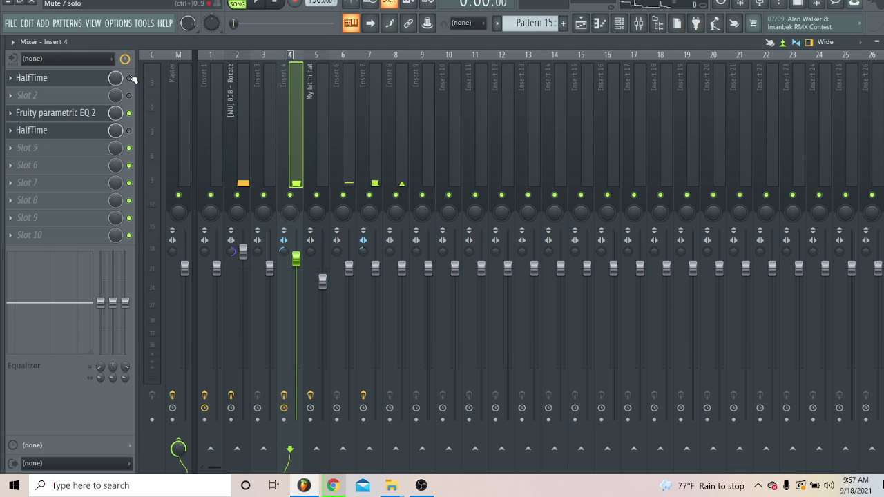
left_click(257, 1)
left_click(620, 23)
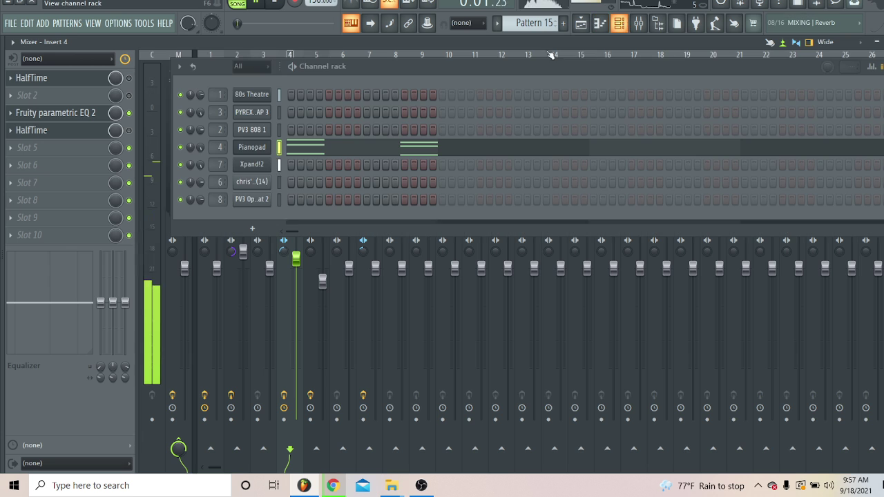
left_click(395, 150)
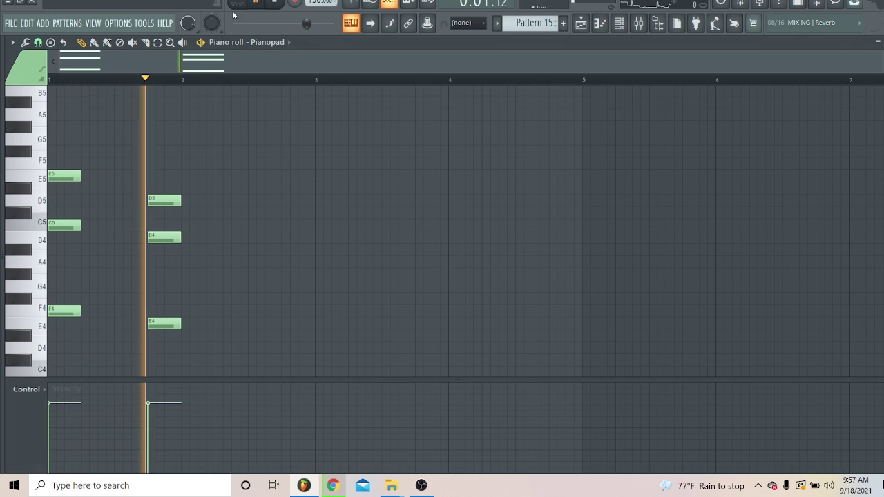
left_click(284, 2)
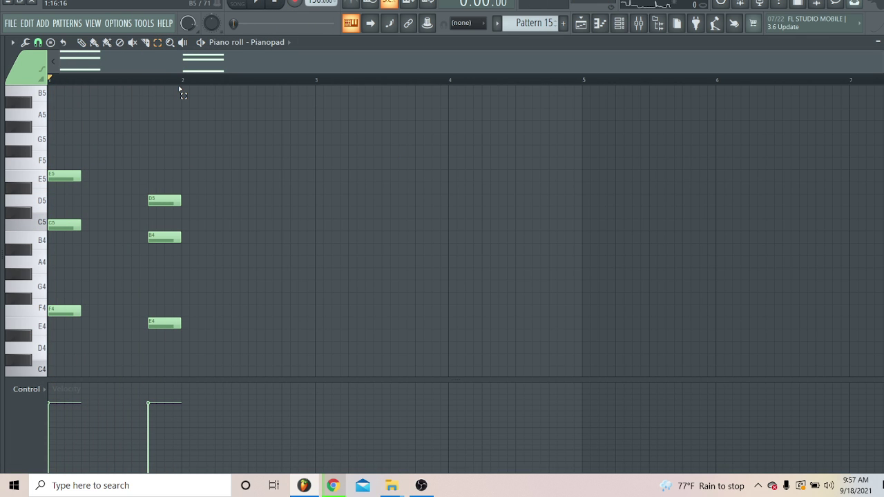
Extend the first chord up to the second with Quick legato and lengthen the second chord to 12 steps
key("ctrl+l")
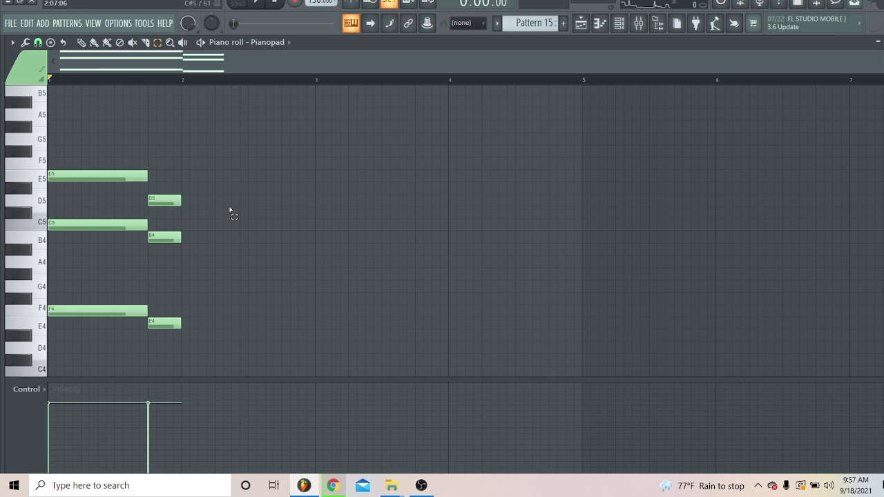
left_click_drag(198, 184, 158, 378)
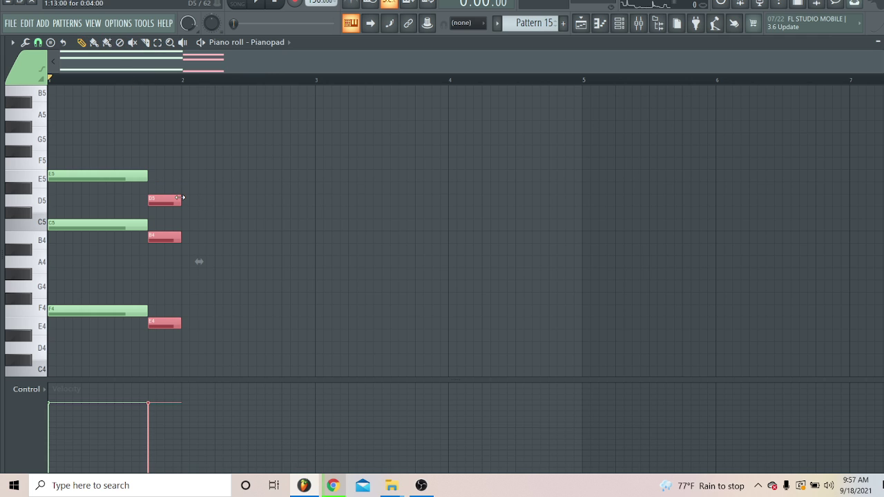
mouse_move(183, 198)
left_mouse_down()
mouse_move(306, 223)
mouse_move(214, 207)
mouse_move(253, 226)
left_mouse_up()
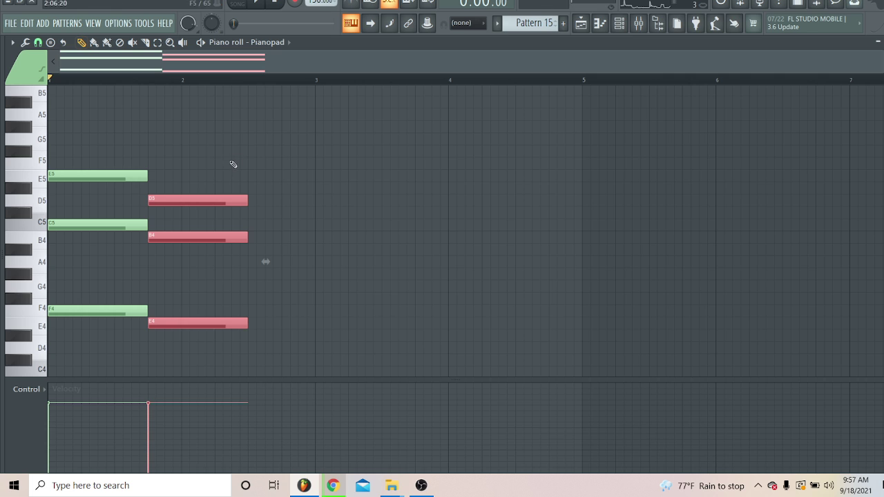
Try a third chord of G4, C5 and F5, eight steps long, right after the second chord and play it back
left_click(251, 164)
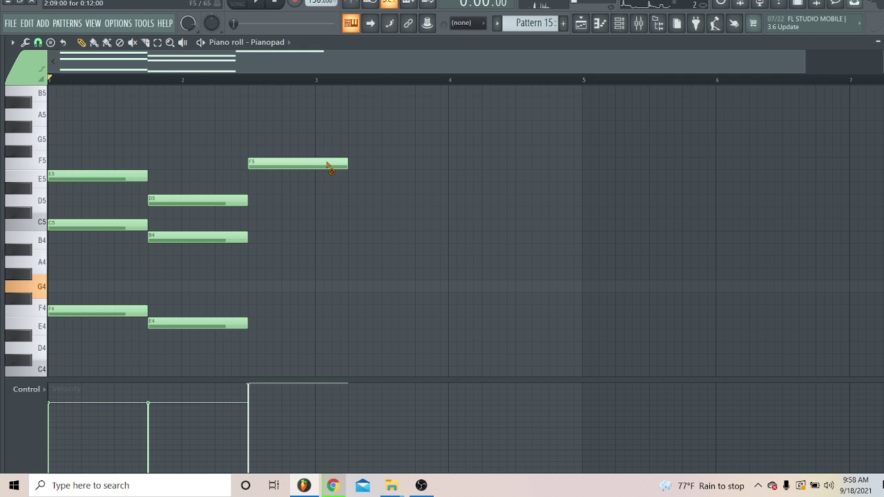
right_click(328, 166)
left_click(250, 164)
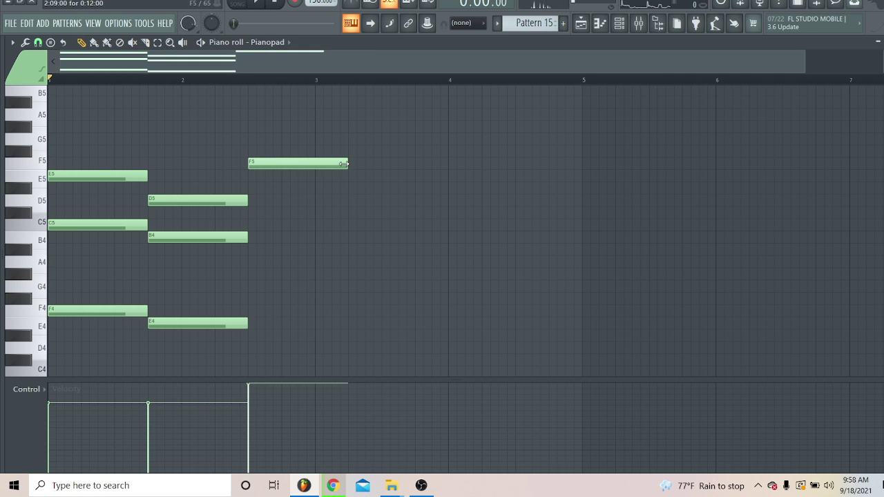
left_click_drag(343, 163, 288, 176)
left_click(251, 224)
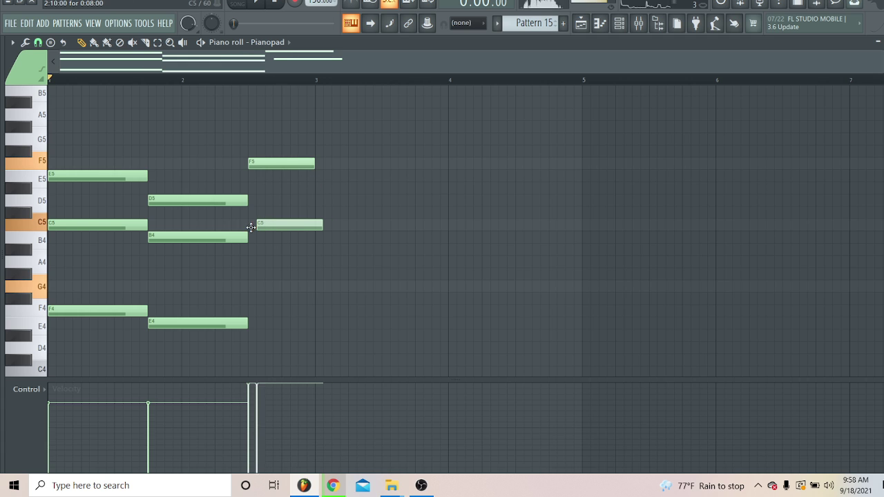
left_click(250, 298)
left_click_drag(249, 281, 249, 284)
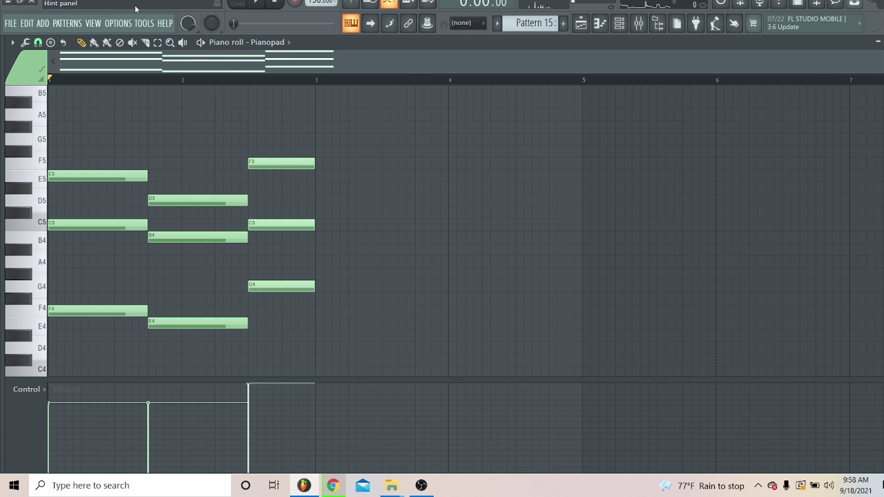
left_click(255, 2)
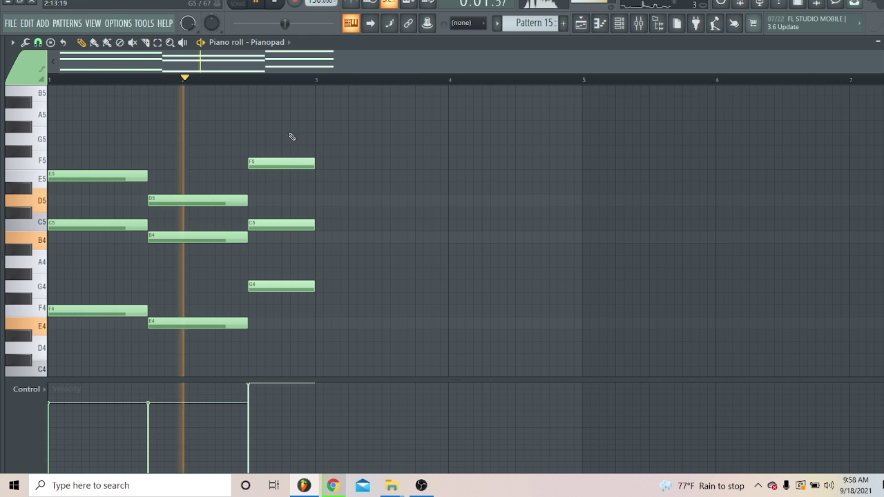
Delete the three notes of the third chord and stop playback
right_click(269, 164)
right_click(272, 225)
right_click(273, 286)
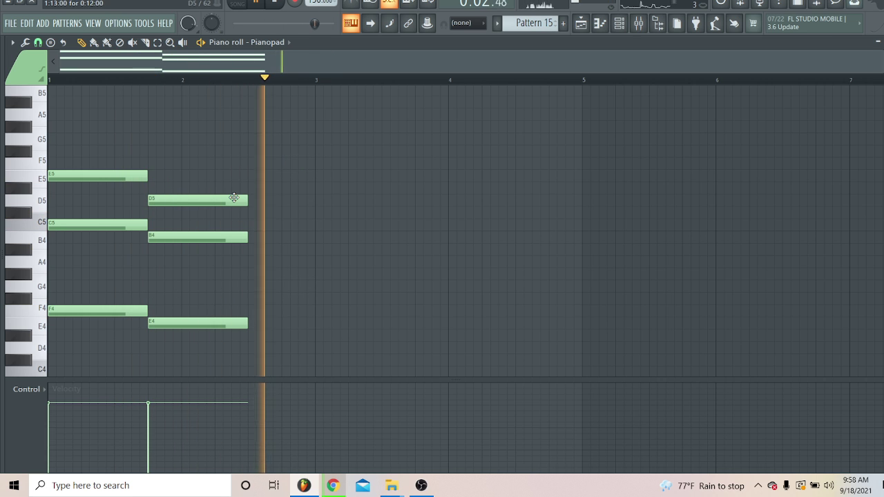
left_click(275, 3)
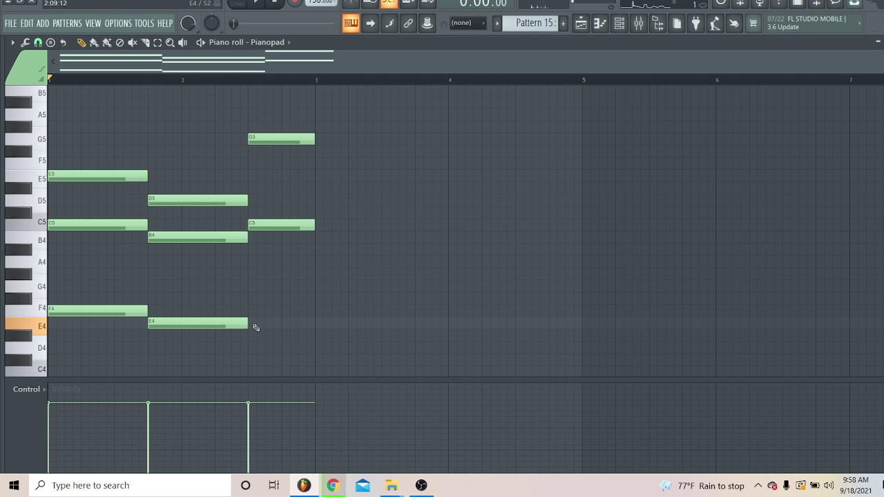
Complete a new third chord of E4, C5 and G5, audition it, and duplicate the three-chord phrase into bars 3 and 4
left_click(256, 2)
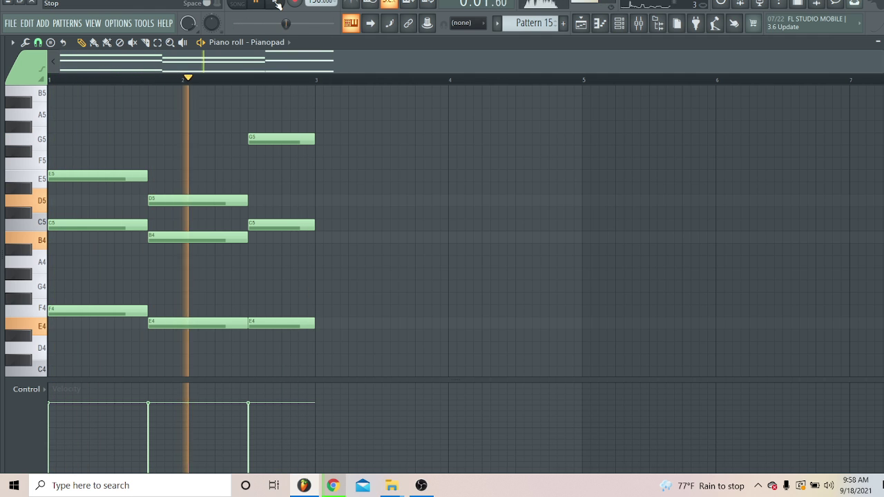
left_click(276, 3)
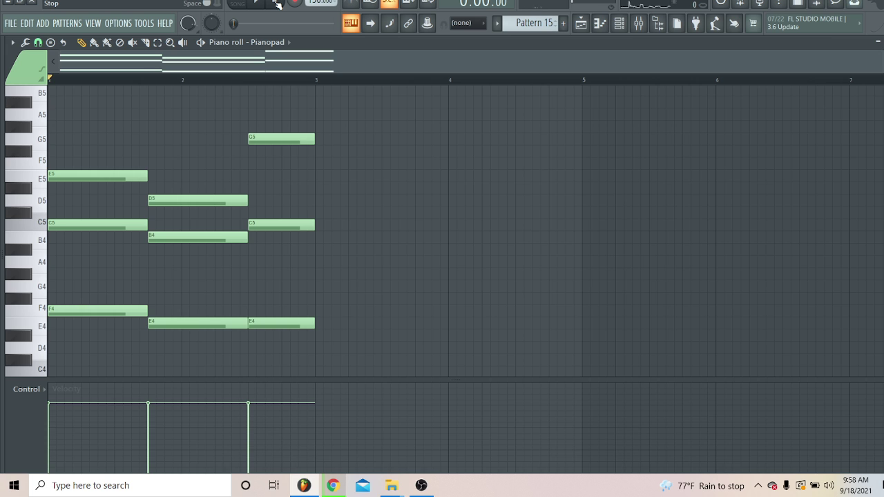
key("ctrl+b")
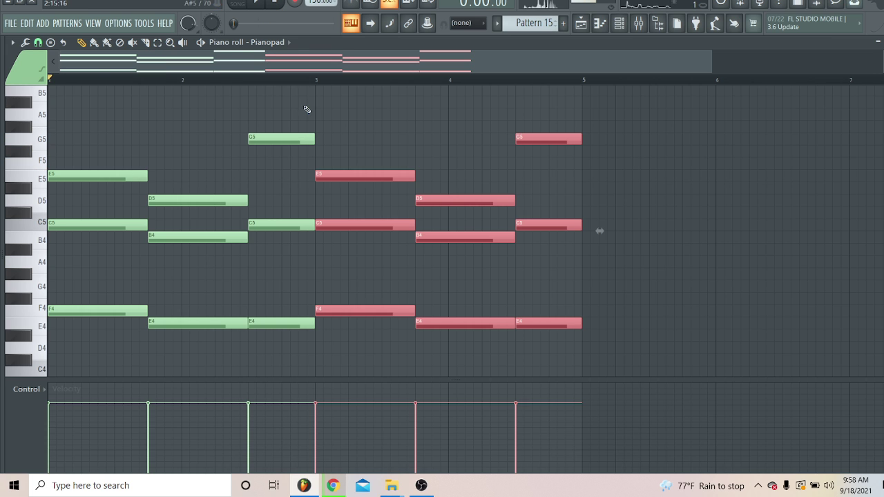
Add overlapping four-step melody notes A5, G5 and F5 above the repeated first chord in bar 3
left_click(354, 125)
left_click_drag(390, 125, 392, 114)
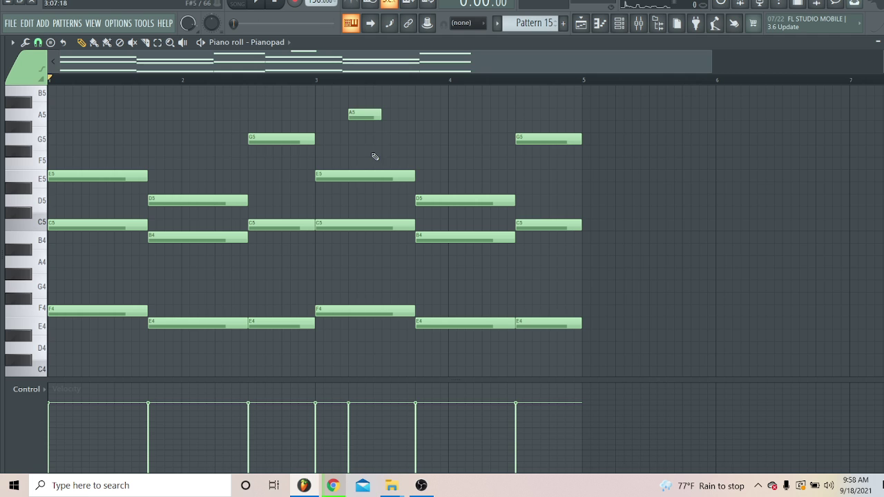
left_click_drag(374, 156, 395, 168)
left_click(398, 154)
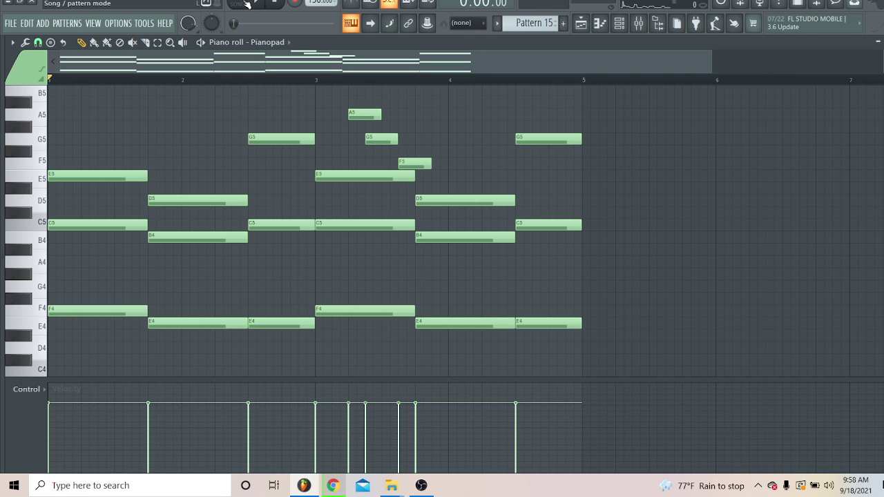
Play the pattern and raise the Pianopad channel's volume slightly in the channel rack
key("space")
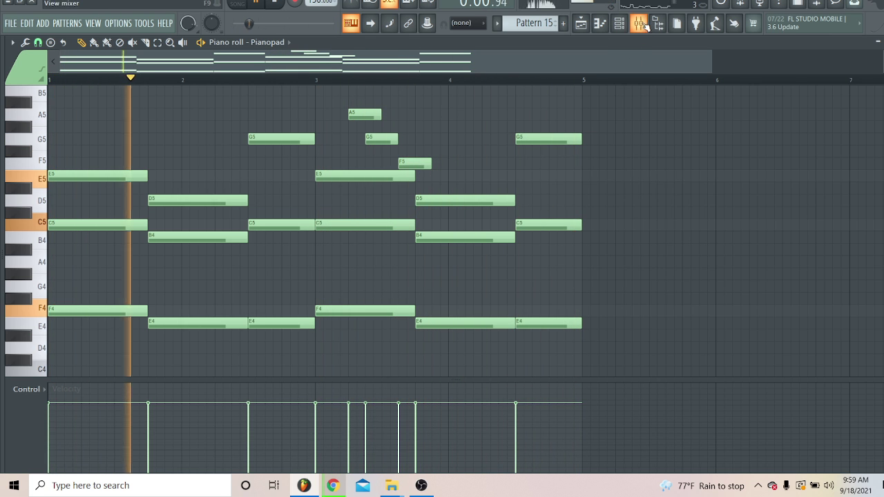
left_click(620, 23)
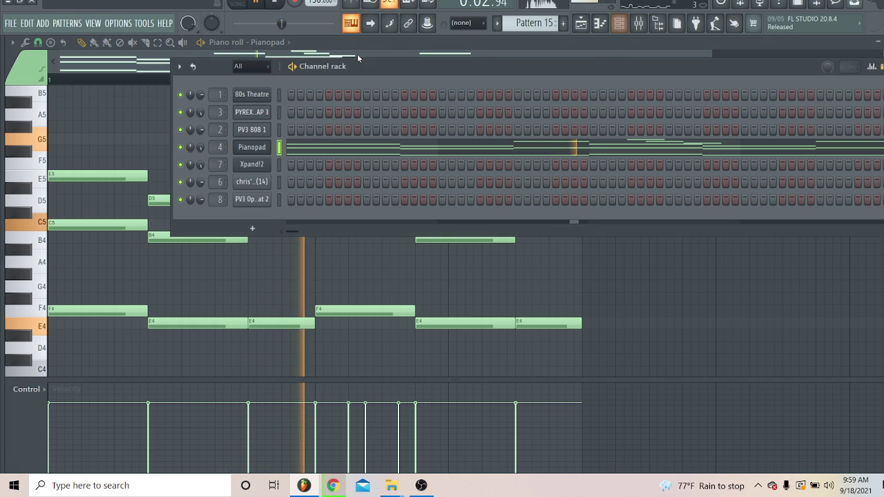
right_click(209, 147)
left_click(209, 143)
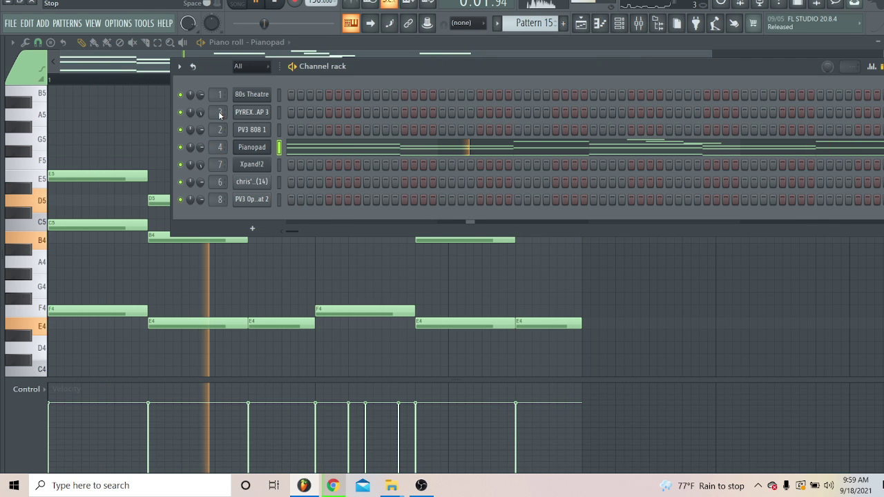
left_click_drag(198, 149, 200, 144)
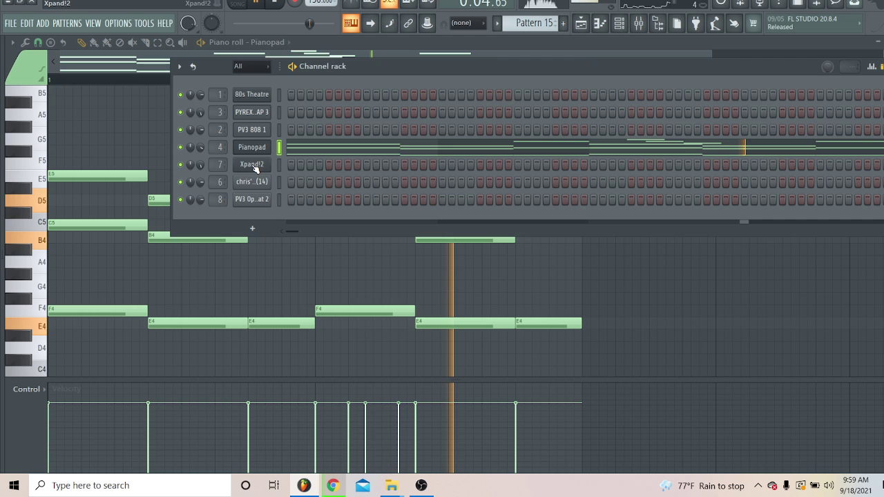
Add two-bar chords on the 80s Theatre channel: A4, E5 and G5 in bars 1–2, and A4, D5 and A5 in bars 3–4
left_click(279, 95)
key("F7")
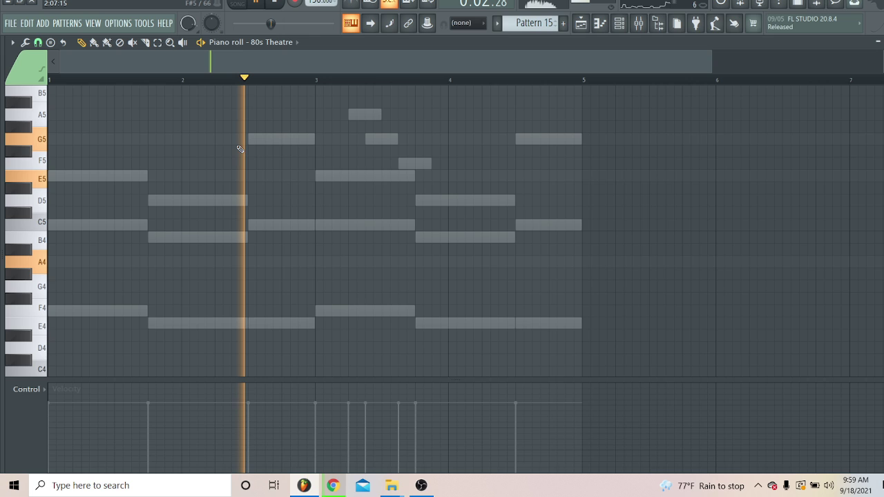
left_click(55, 140)
left_click_drag(81, 140, 310, 186)
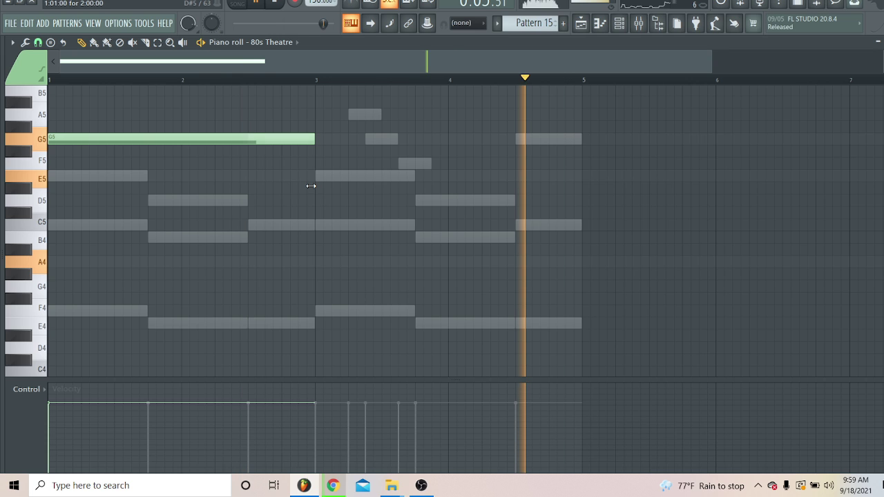
left_click_drag(56, 175, 20, 172)
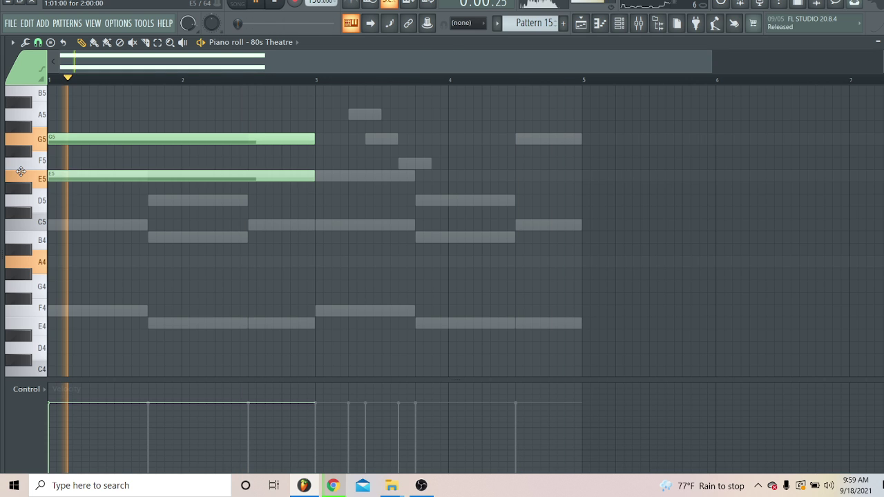
left_click(59, 250)
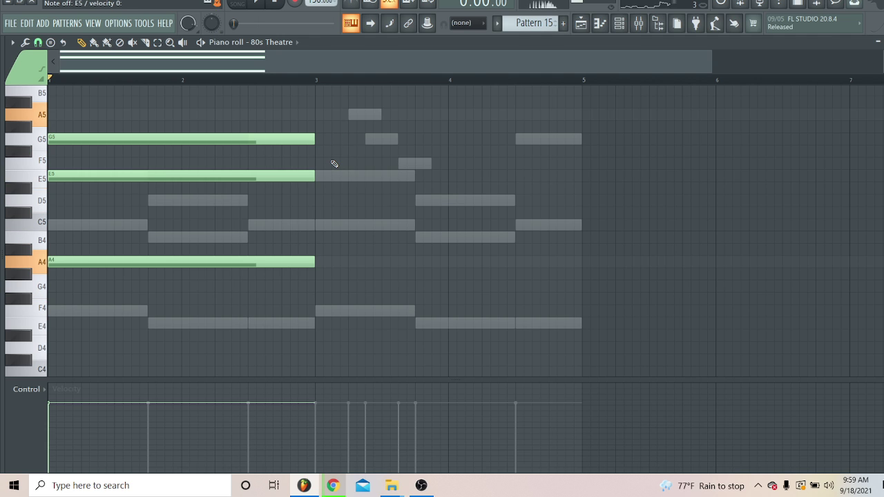
left_click(317, 200)
left_click(320, 119)
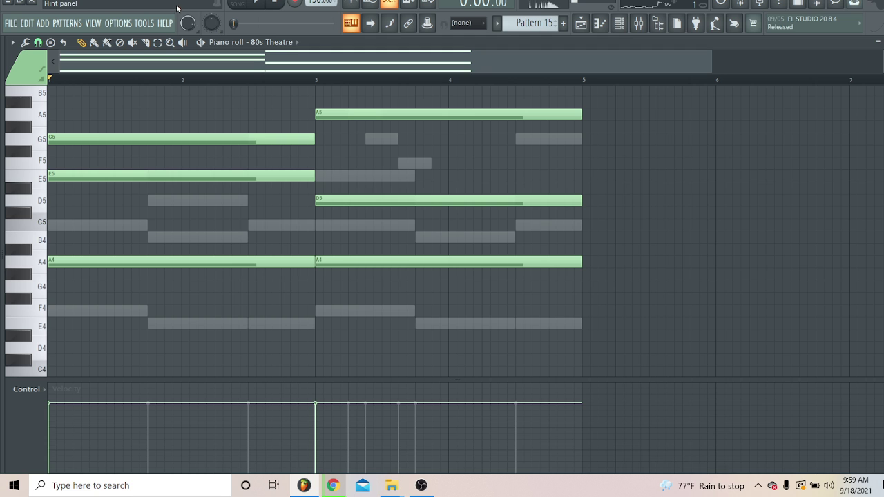
Place C5 clap notes at the middle of each of the four bars in the PYREX CLAP 3 piano roll
left_click(619, 24)
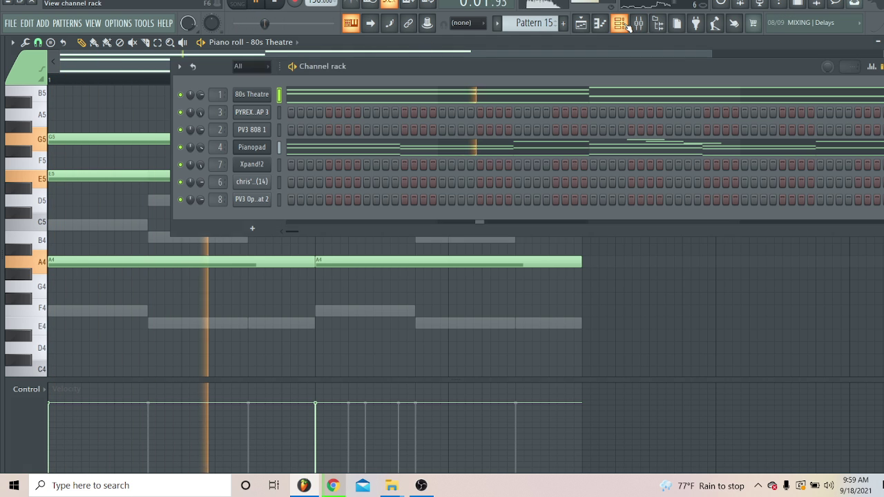
right_click(253, 112)
left_click(293, 115)
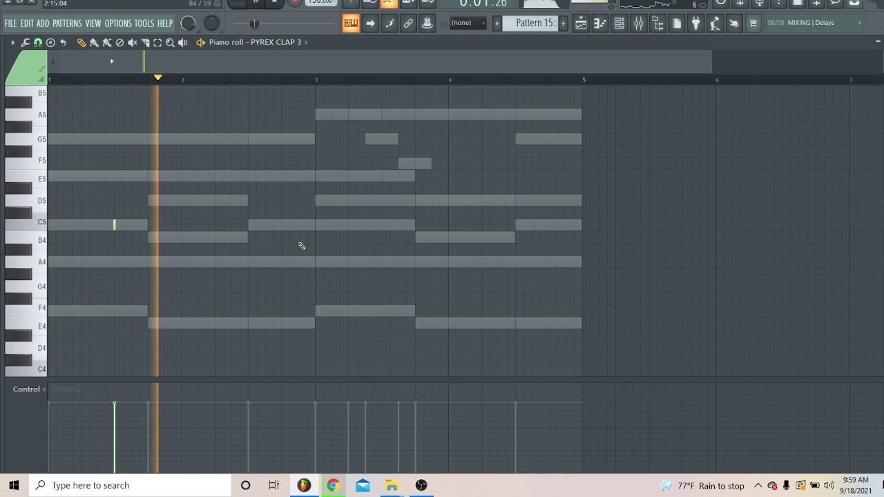
mouse_move(220, 227)
left_mouse_down()
mouse_move(255, 225)
mouse_move(242, 230)
left_mouse_up()
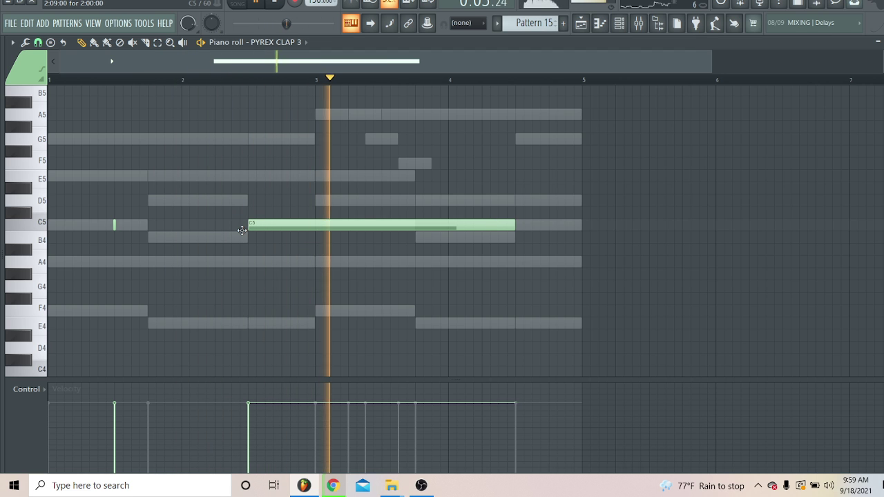
left_click_drag(522, 232, 310, 256)
left_click(390, 225)
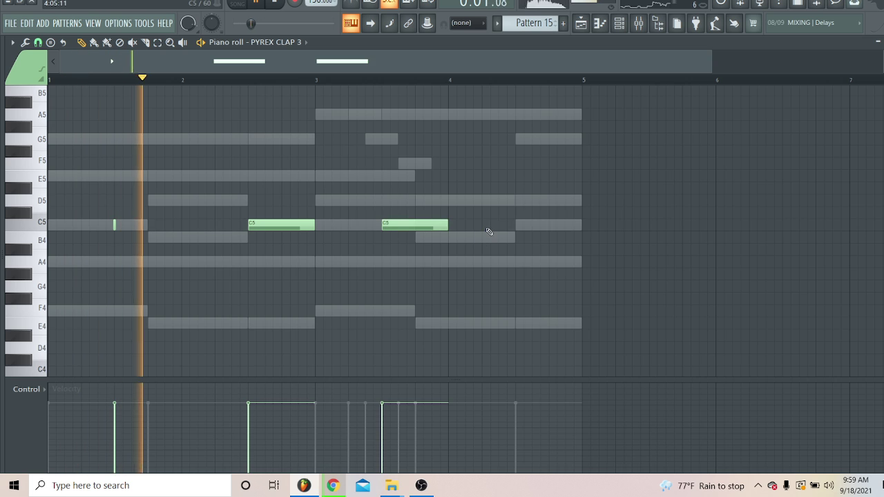
left_click(518, 225)
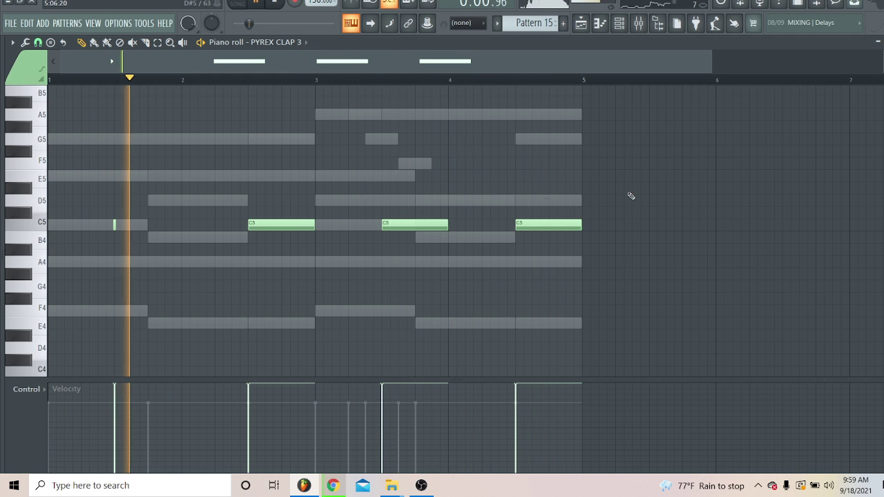
Reset the PYREX CLAP 3 channel's volume to its default level
left_click(599, 23)
right_click(200, 113)
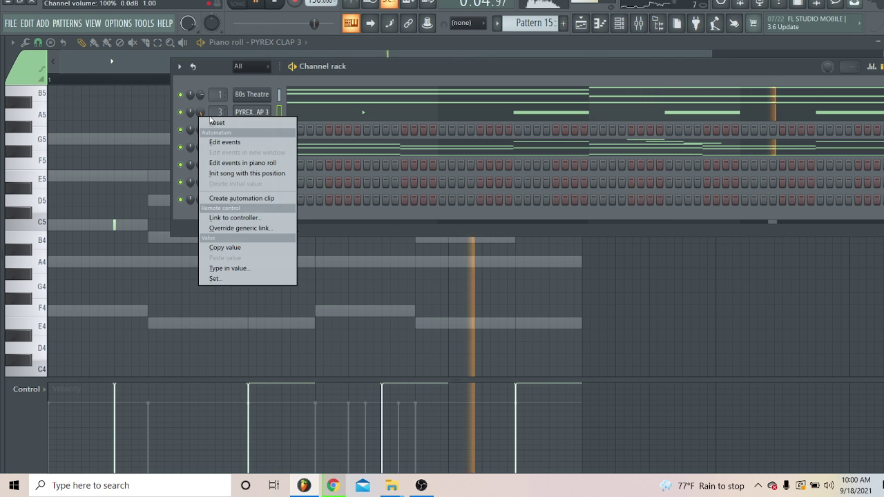
left_click(219, 122)
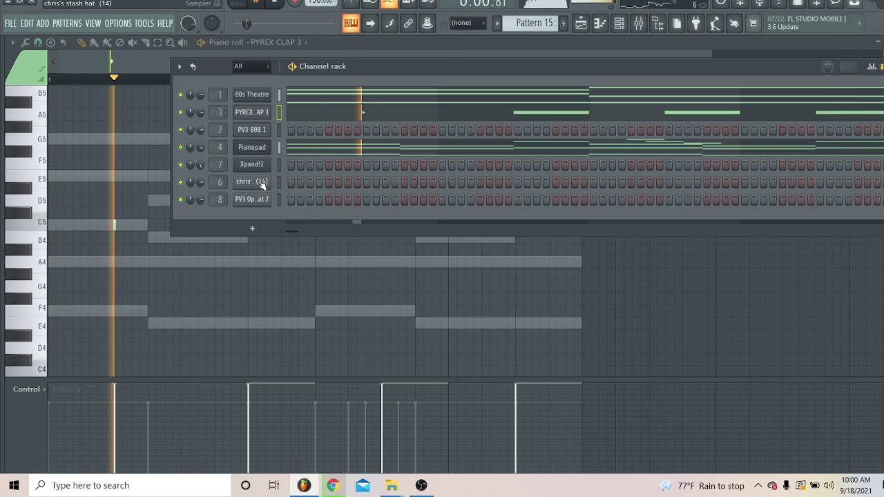
Try a half-bar C5 note at the start of the PV3 808 1 channel
left_click(247, 132)
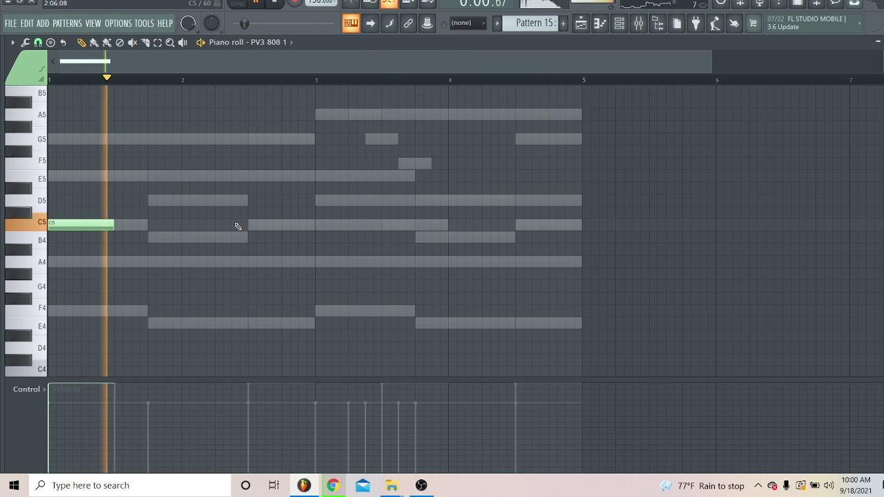
left_click(638, 24)
left_click(628, 25)
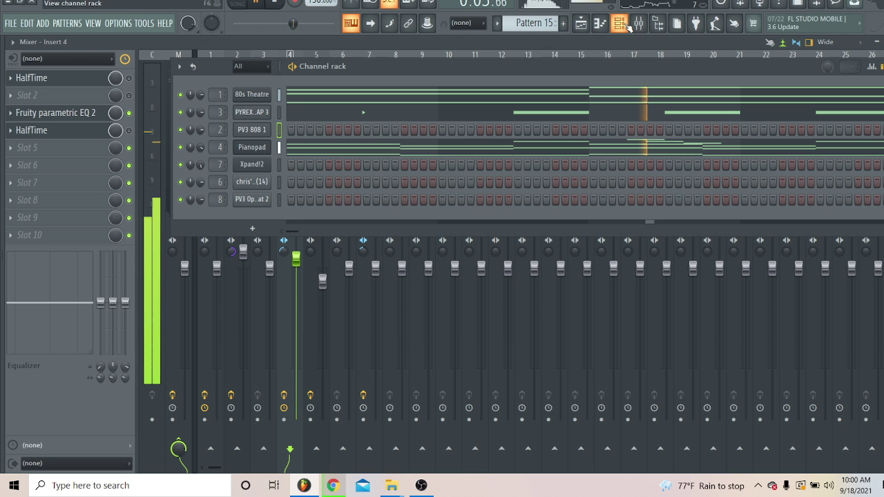
Try an Xpand!2 melody with a one-beat C6 note followed by a three-beat B5 note in bar 1
right_click(252, 166)
left_click(280, 162)
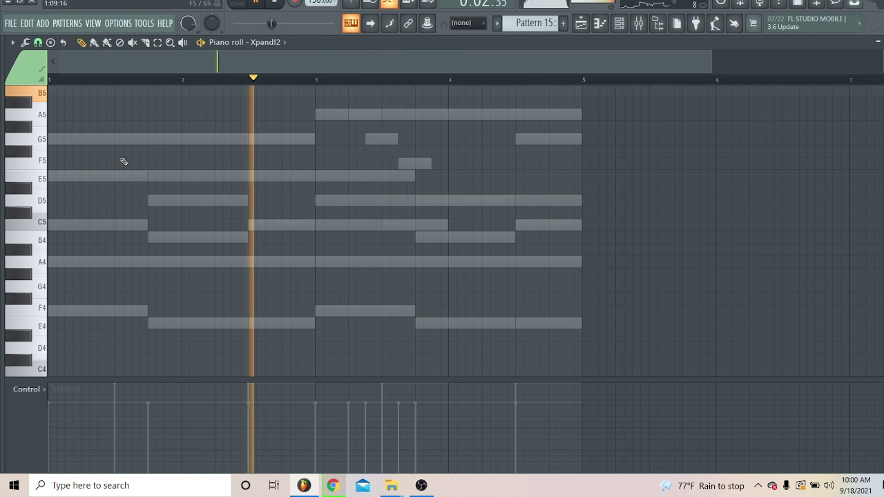
scroll(103, 183, "up", 3)
left_click(76, 224)
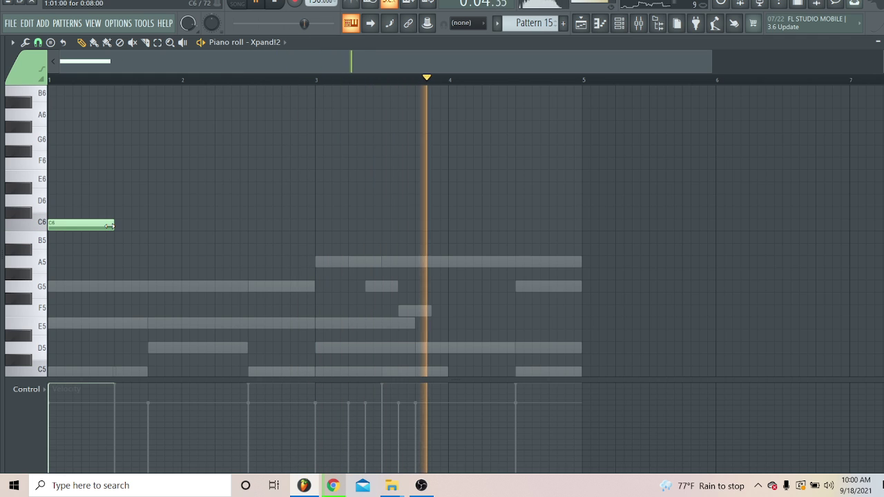
left_click(115, 239)
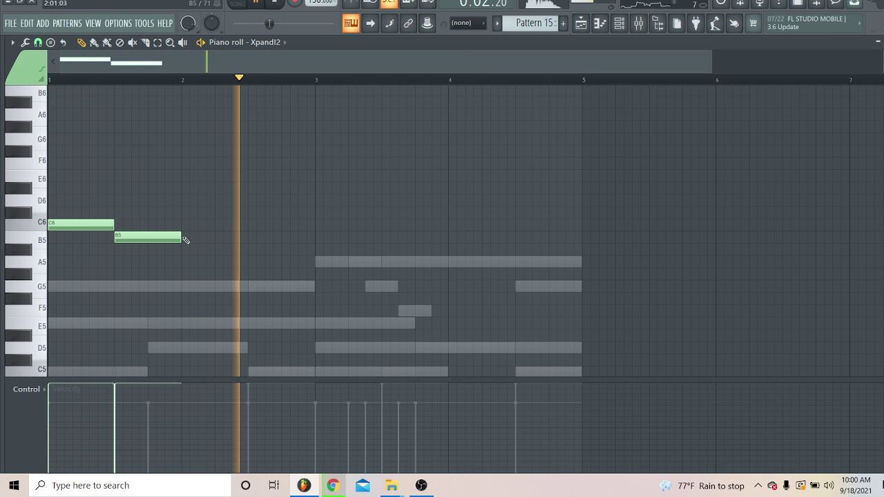
left_click_drag(113, 225, 80, 237)
left_click_drag(135, 238, 176, 262)
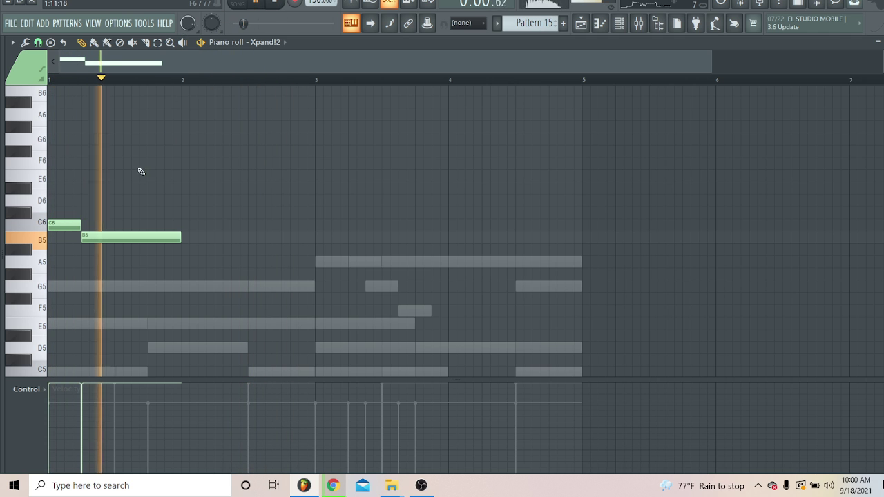
Add a one-beat D6 and a three-beat A5 in bar 2, and duplicate the two-bar phrase into bars 3 and 4
left_click(183, 200)
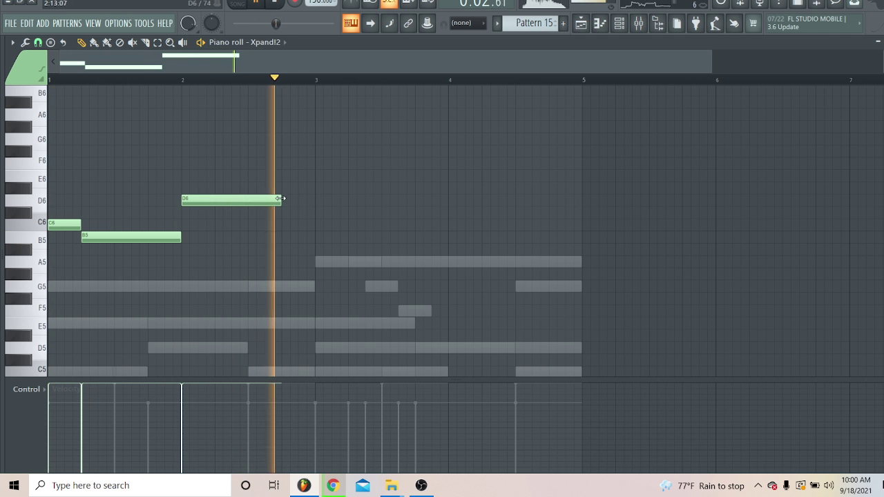
right_click(186, 200)
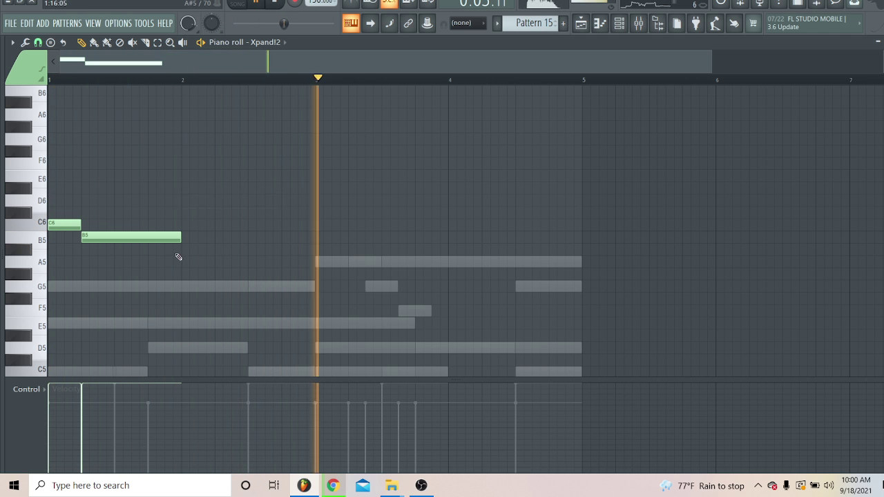
left_click(183, 201)
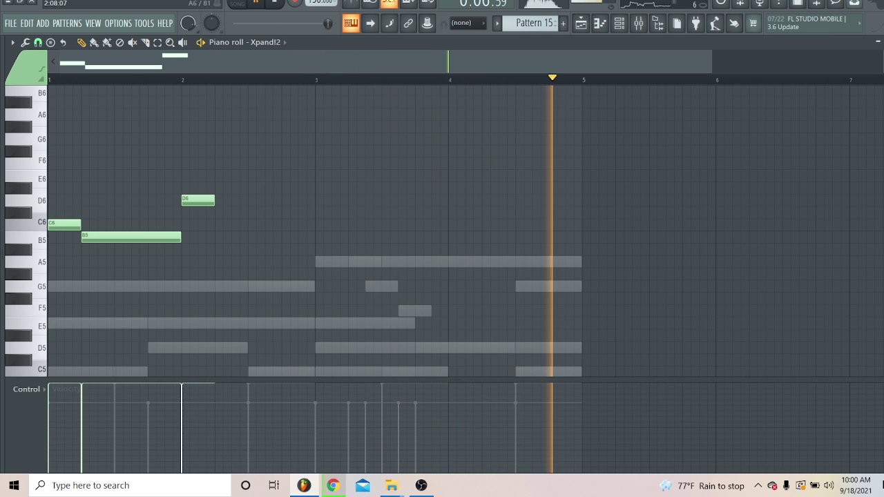
left_click(274, 5)
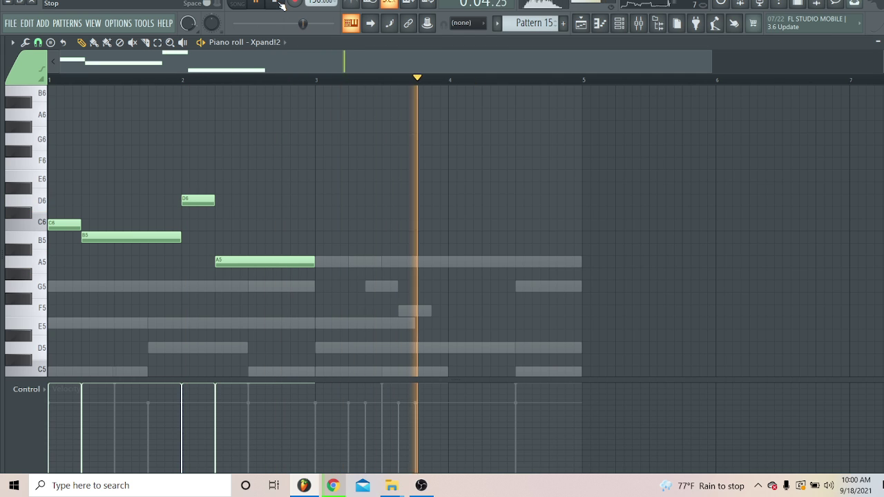
key("ctrl+b")
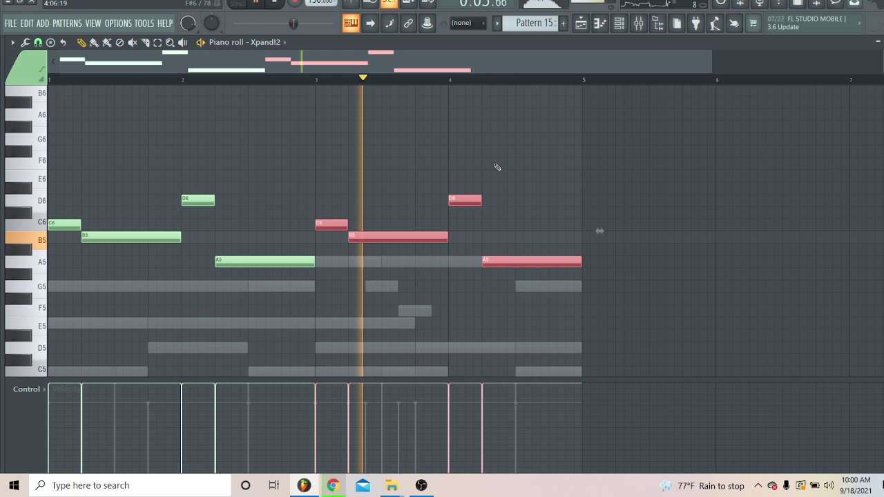
Deselect the duplicated phrase and remove all the Xpand!2 melody notes
left_click(393, 138, "ctrl")
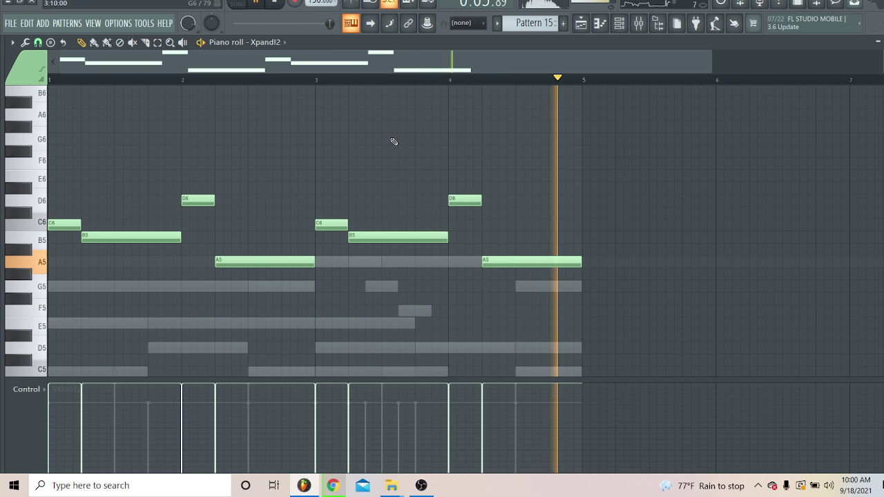
key("ctrl+x")
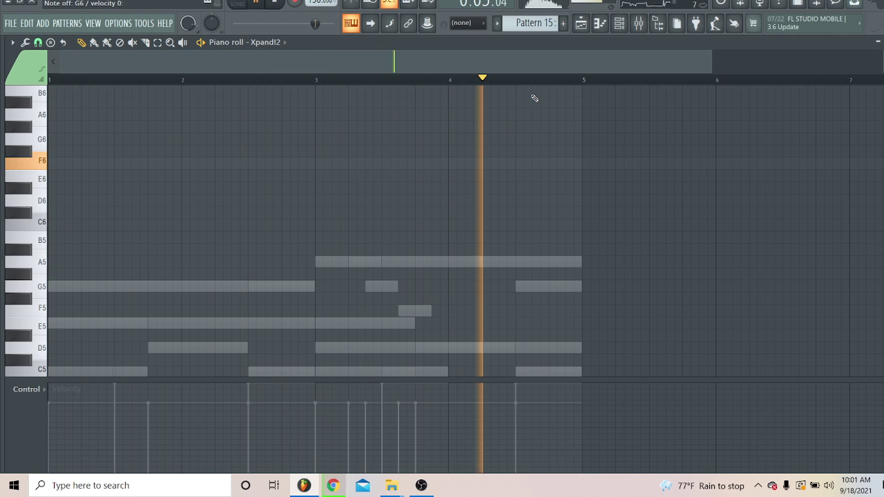
Delete the HalfTime effect from slot 2 of mixer track Insert 7
left_click(581, 24)
left_click(639, 26)
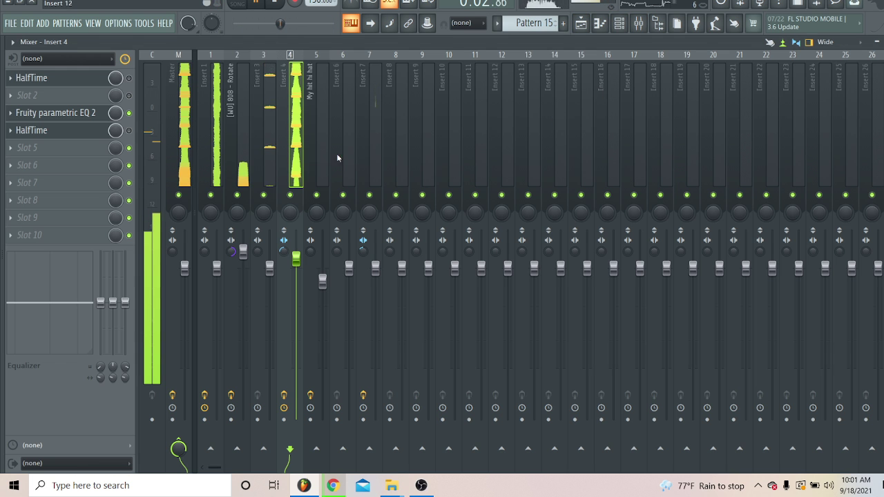
left_click(378, 153)
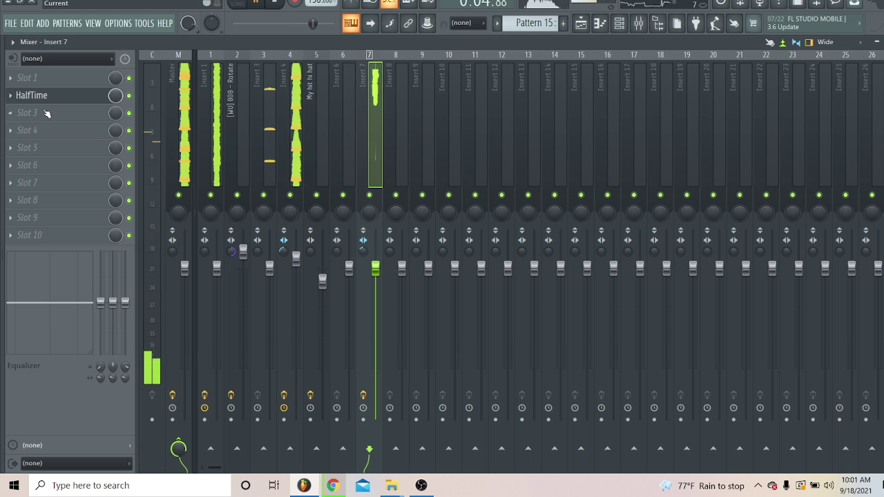
left_click(12, 98)
left_click(40, 121)
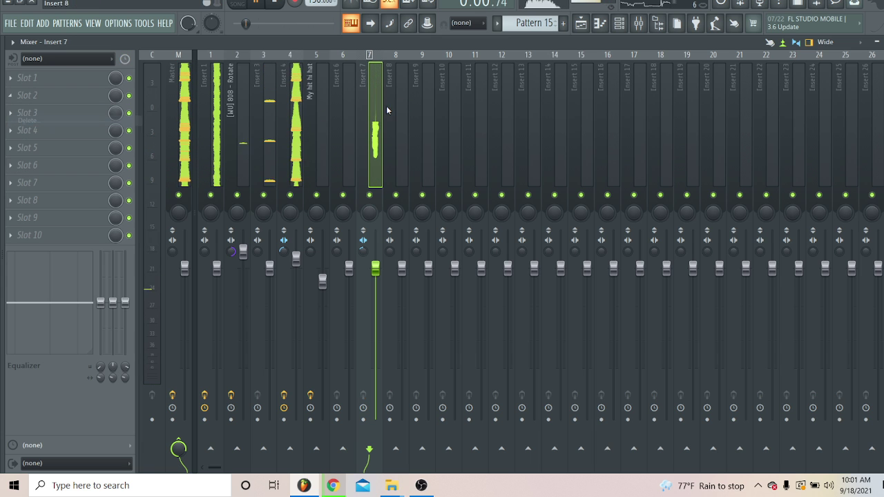
Delete both HalfTime effects, in slots 1 and 4, from mixer track Insert 4
left_click(295, 118)
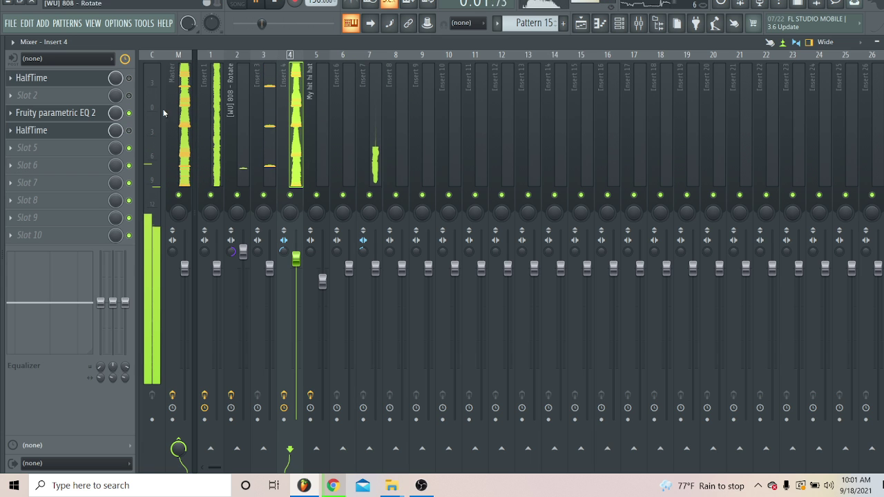
left_click(55, 82)
left_click(55, 82)
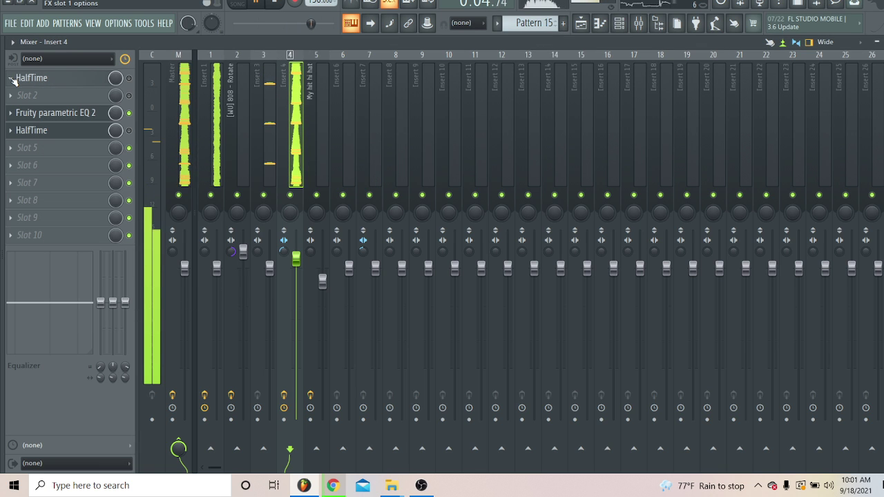
left_click(13, 81)
left_click(31, 128)
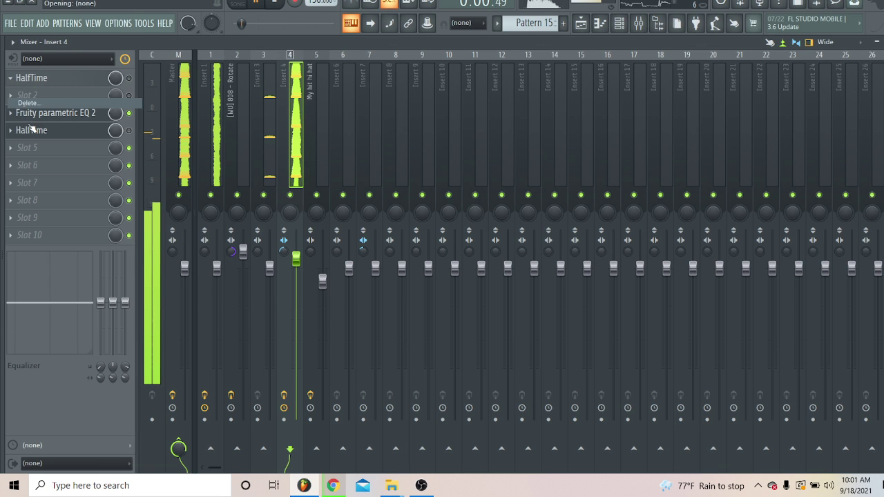
left_click(11, 132)
left_click(37, 156)
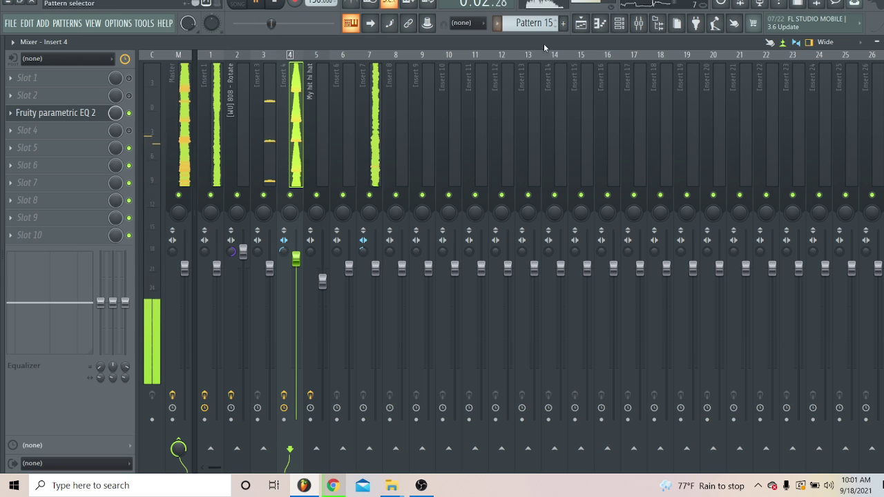
Place a one-beat E6 note at the start of bar 1 in the Xpand!2 piano roll
left_click(619, 23)
right_click(259, 164)
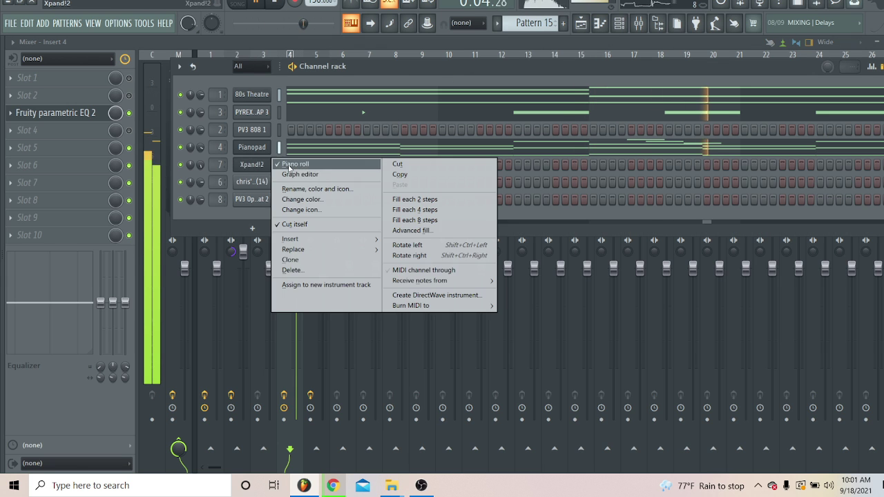
right_click(264, 165)
left_click(296, 165)
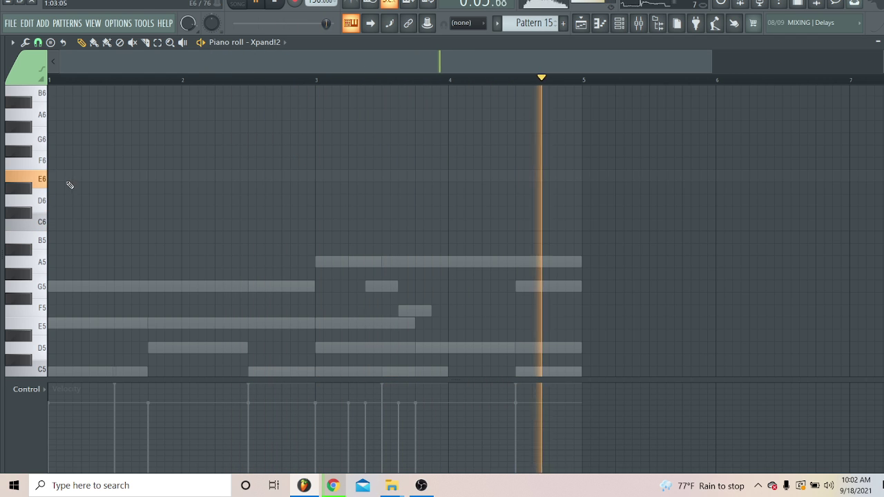
left_click(115, 178)
left_click_drag(153, 180, 80, 188)
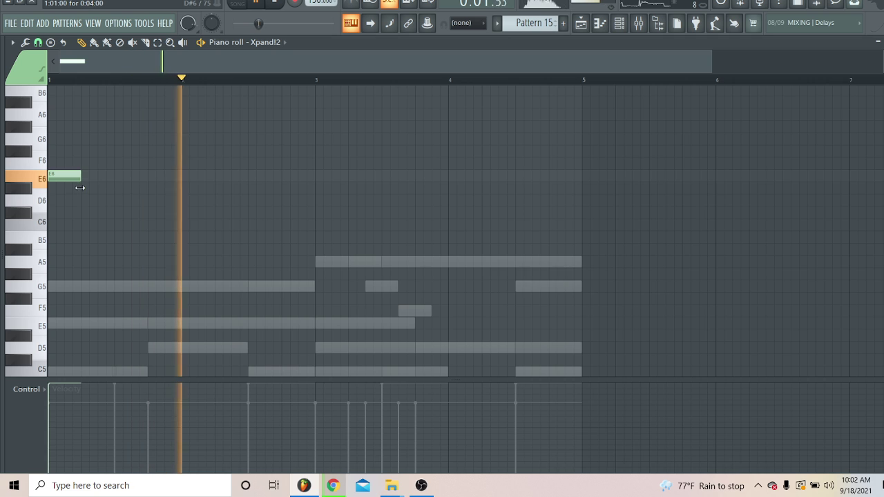
Continue the Xpand!2 melody after E6 with one-beat D6, C6 and C6 notes and a one-bar B5 at bar 2
left_click(83, 200)
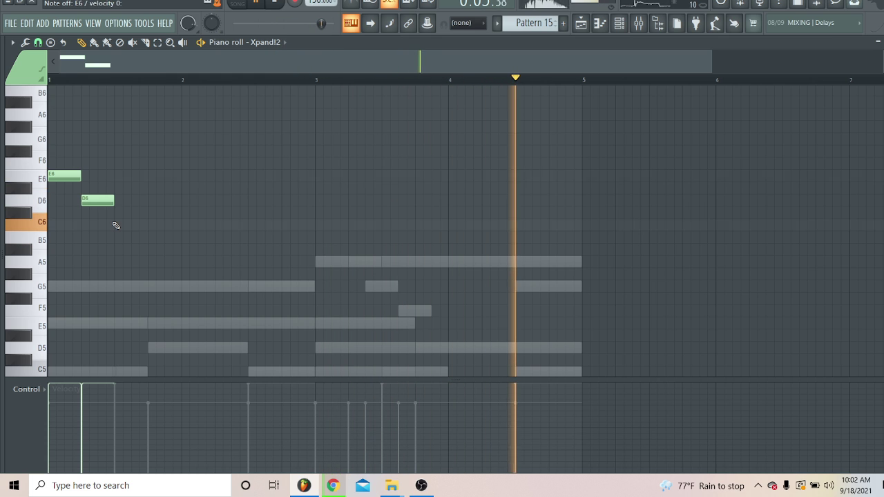
left_click(116, 226)
left_click(158, 226)
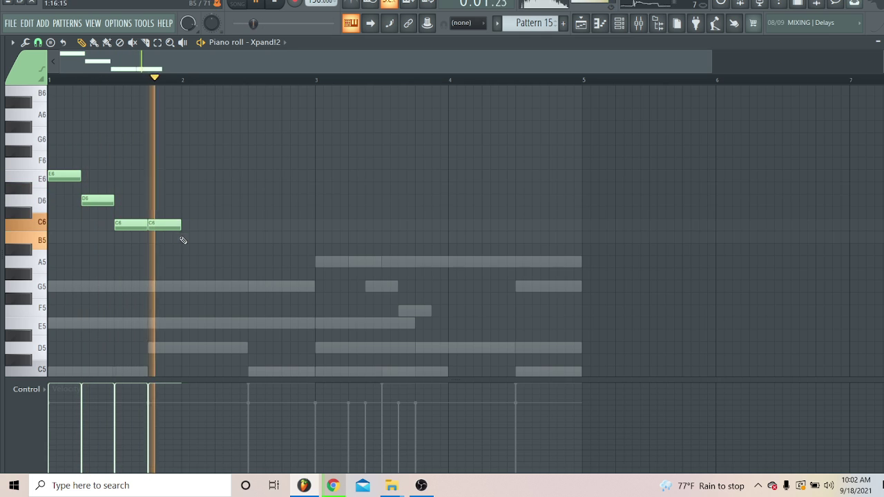
left_click_drag(183, 238, 317, 249)
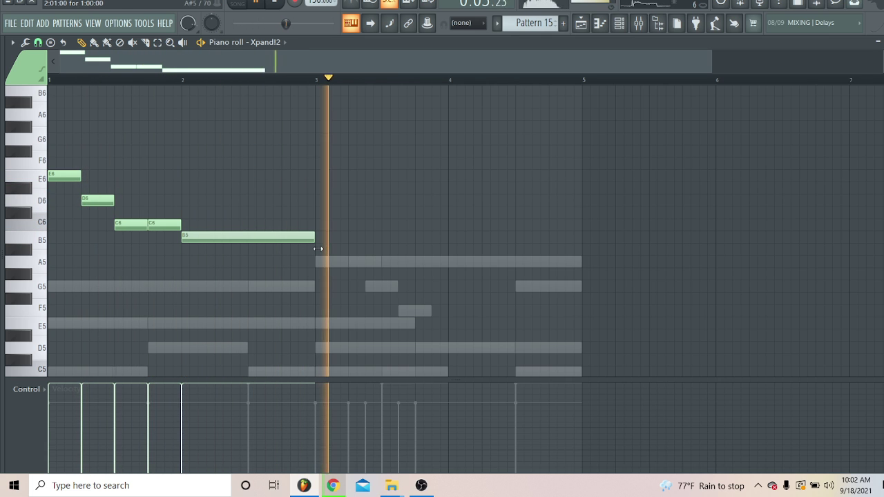
Try alternative lengths and placements for the second C6 note, shifting it half a beat earlier over the first C6
mouse_move(143, 226)
left_mouse_down()
mouse_move(132, 226)
mouse_move(148, 227)
left_mouse_up()
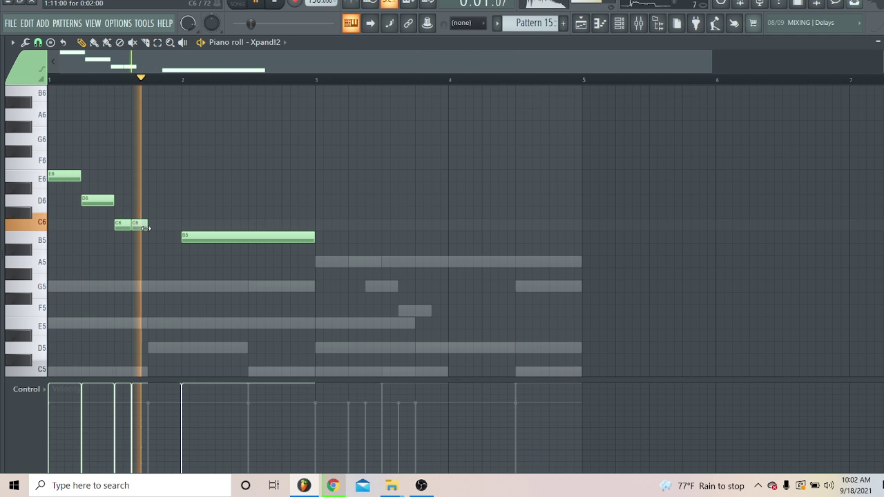
right_click(142, 227)
left_click_drag(127, 226, 147, 227)
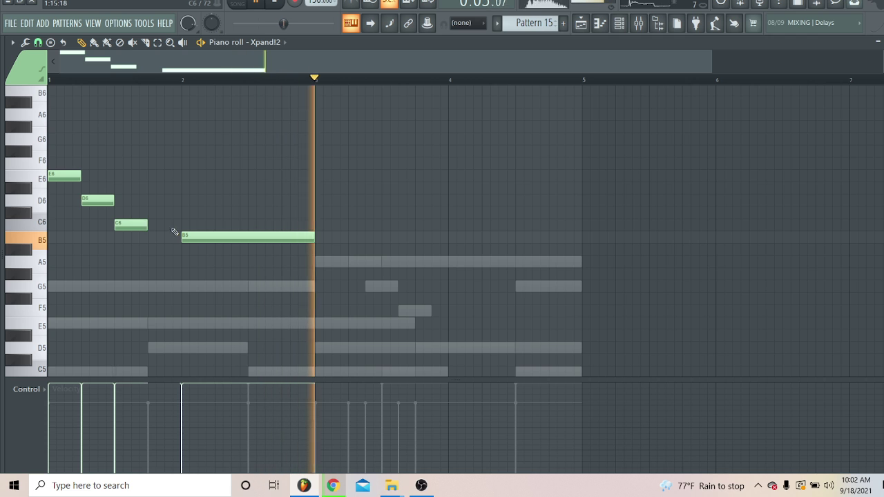
left_click(157, 225)
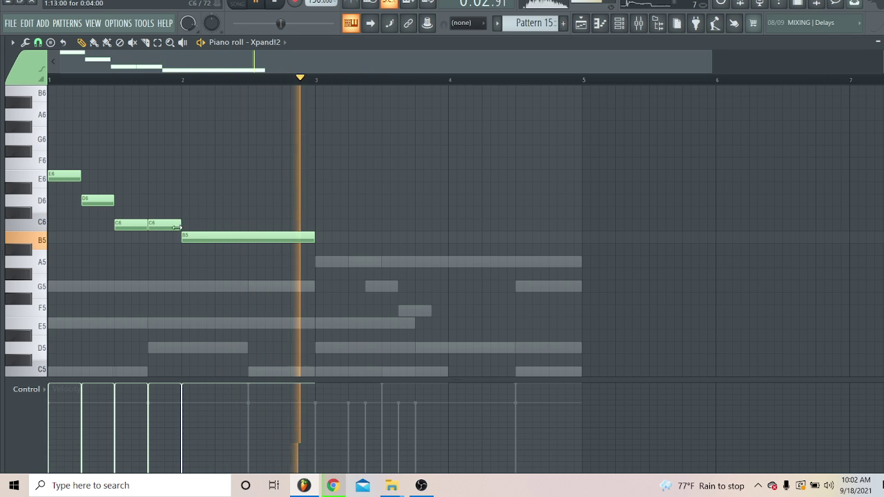
left_click_drag(166, 225, 149, 226)
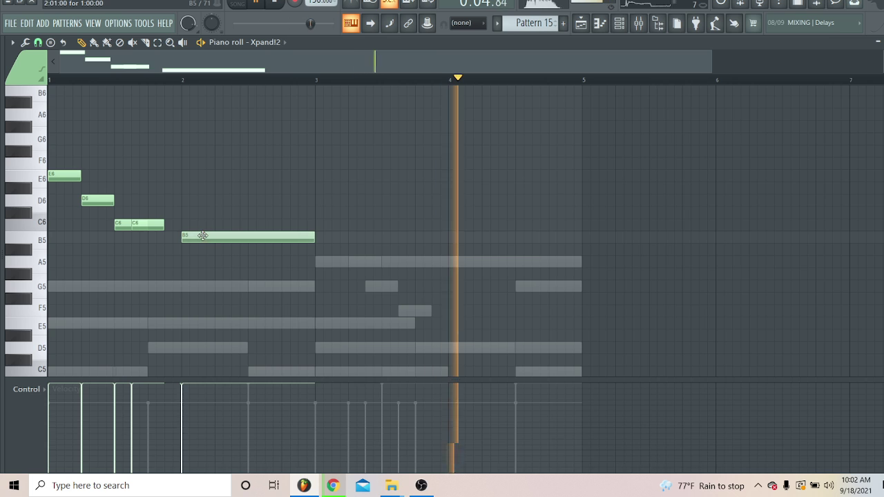
Replace the extra C6 with the B5 note, moved to beat 4 of bar 1 and shortened to three beats
left_click_drag(202, 236, 169, 236)
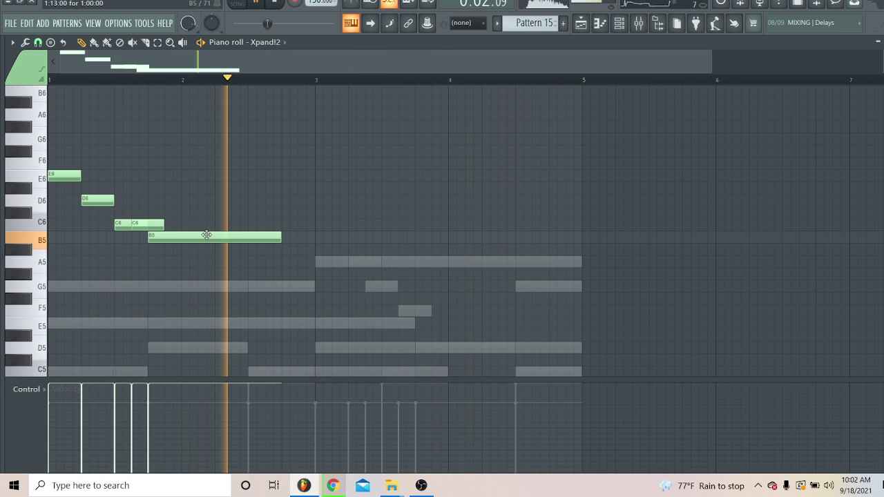
right_click(157, 224)
left_click_drag(281, 241, 244, 256)
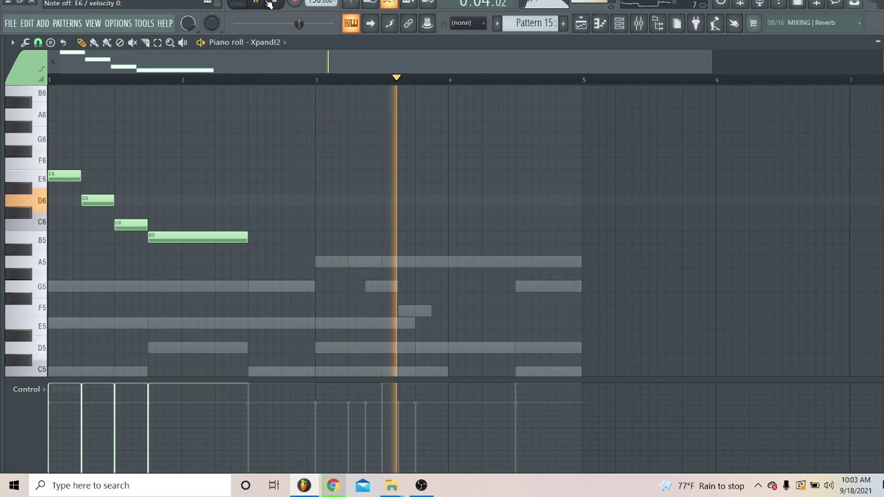
Add a one-beat G5 on beat 3 of bar 2 and a one-beat A5 on beat 4 in the Xpand!2 melody
left_click(319, 287)
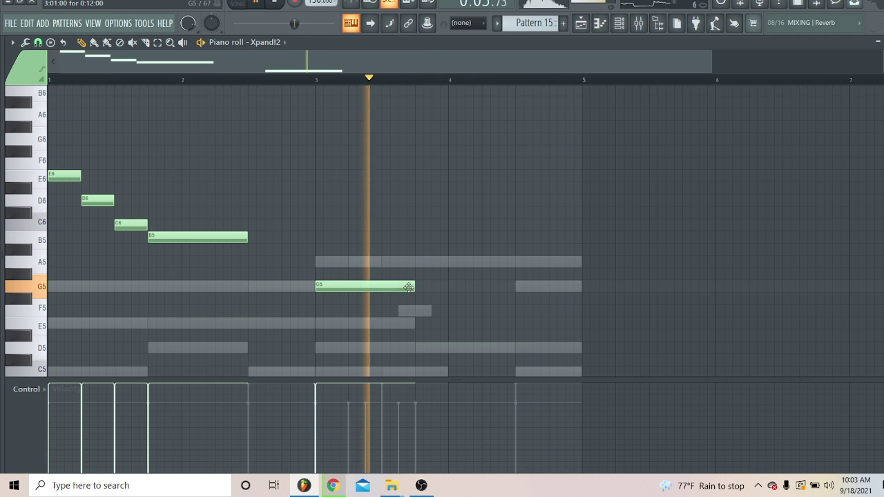
left_click_drag(408, 287, 313, 290)
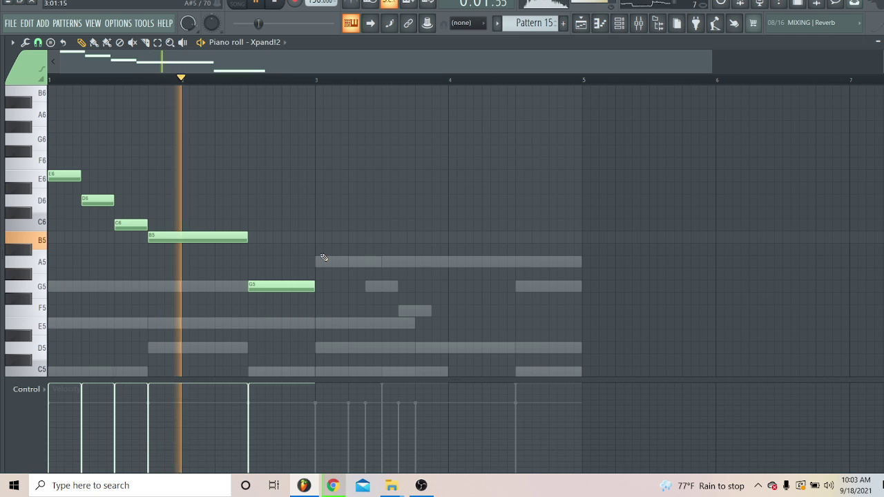
left_click_drag(313, 289, 280, 294)
left_click(284, 262)
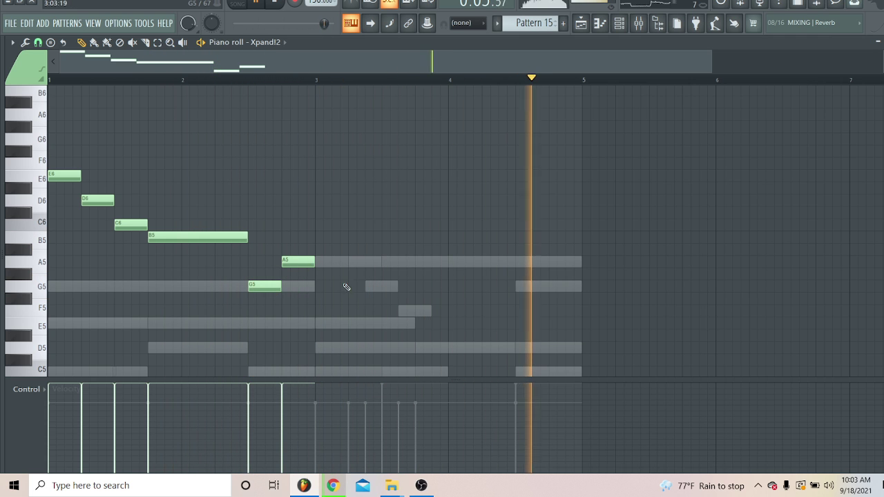
Switch to the Pianopad notes and add a one-beat E6 starting half a beat before beat 3 of bar 3
double_click(364, 287)
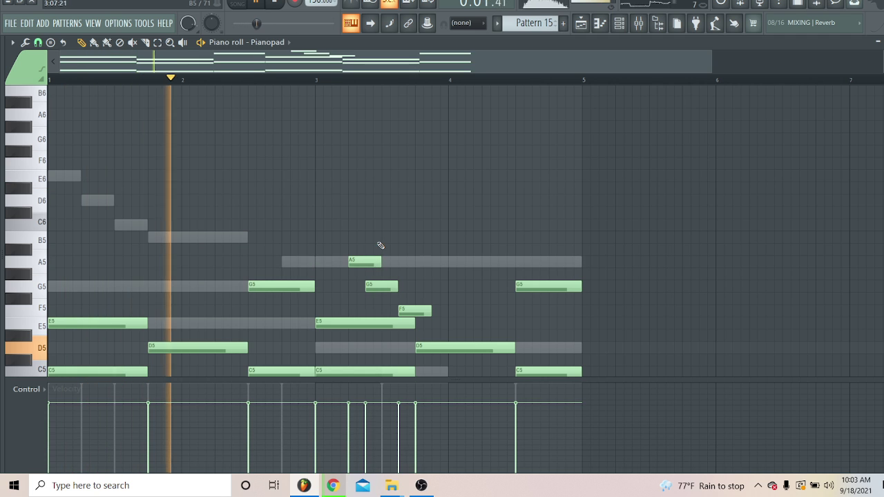
left_click(368, 239)
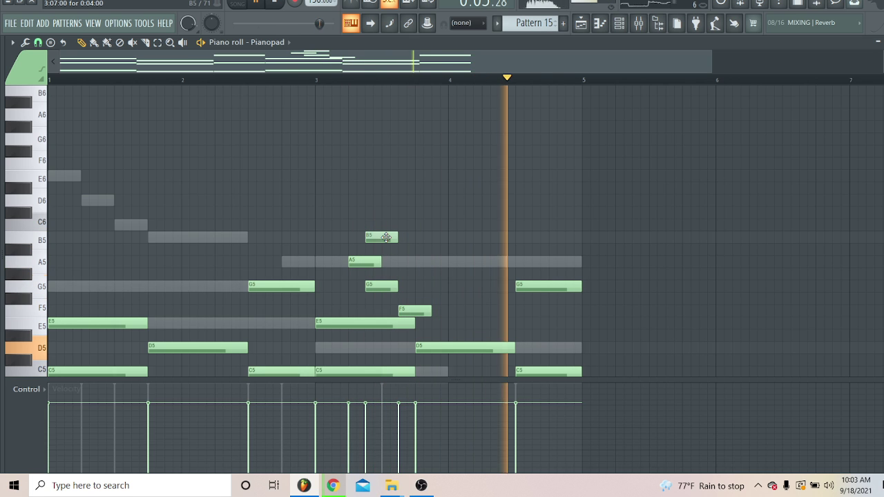
left_click_drag(388, 241, 389, 179)
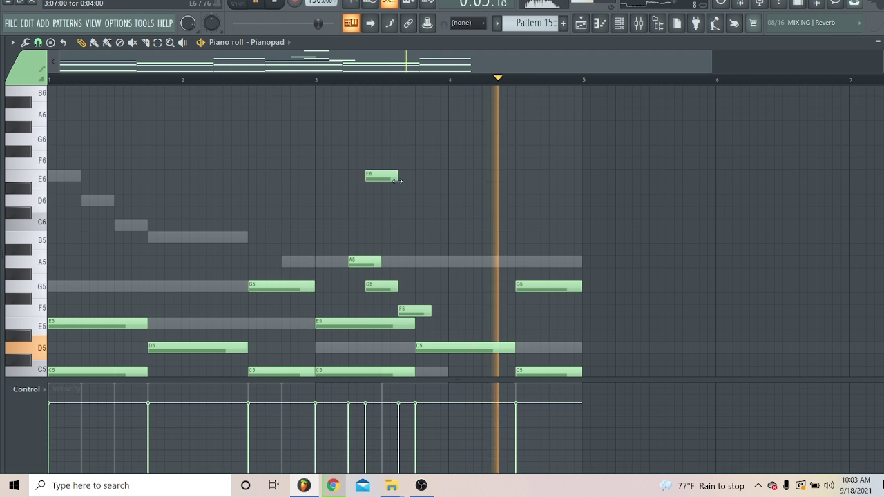
left_click_drag(394, 177, 410, 176)
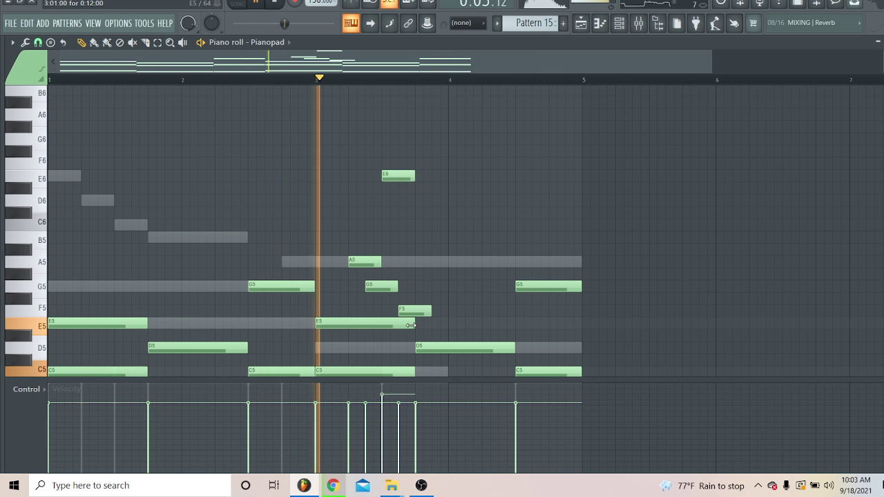
left_click_drag(407, 176, 391, 176)
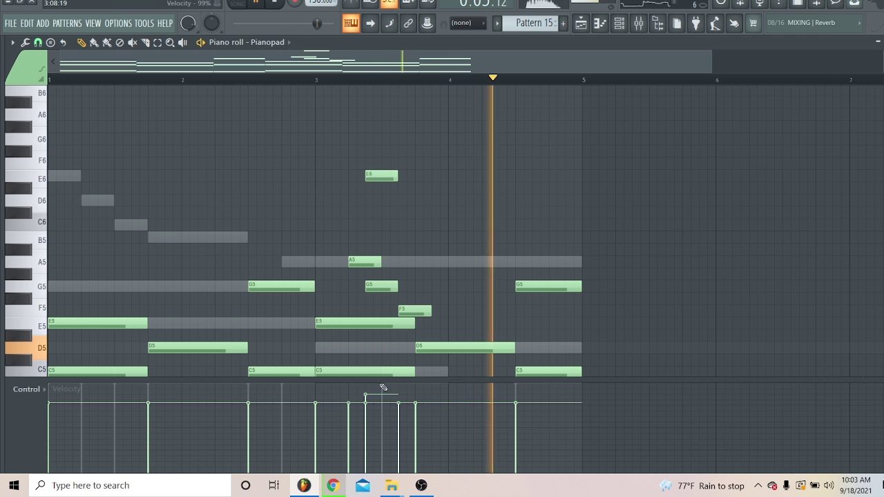
left_click_drag(366, 396, 370, 370)
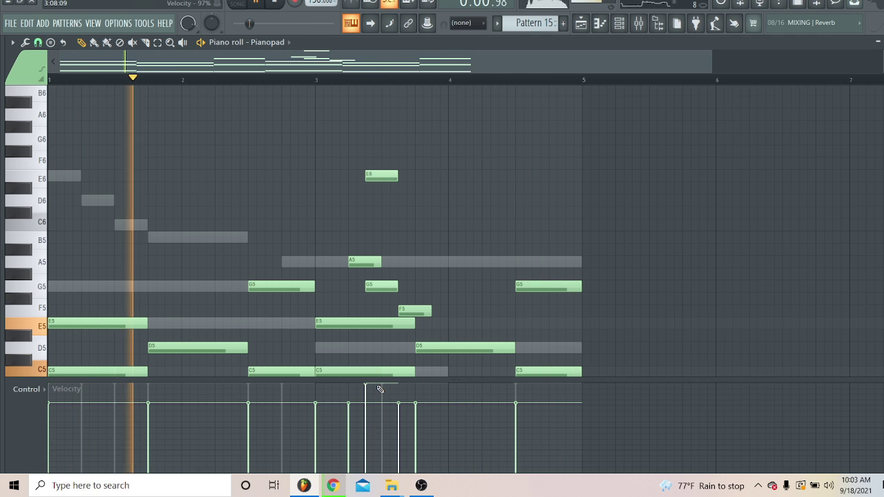
key("ctrl+z")
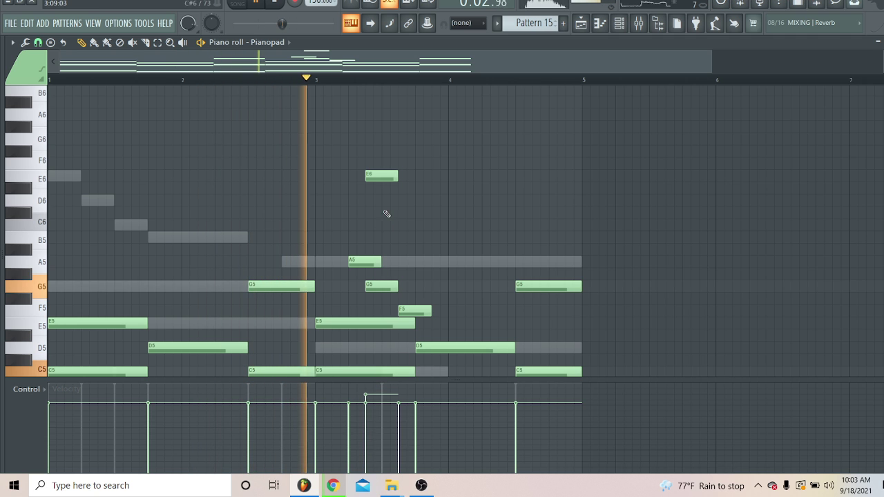
Add a one-beat F6 on beat 3 of bar 3 and a one-beat D6 on beat 4 in the Pianopad part
left_click(400, 164)
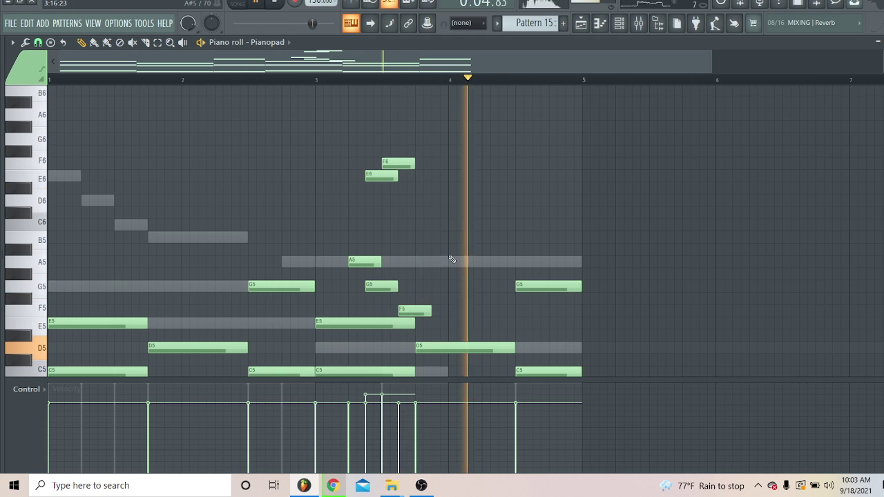
left_click_drag(399, 177, 400, 207)
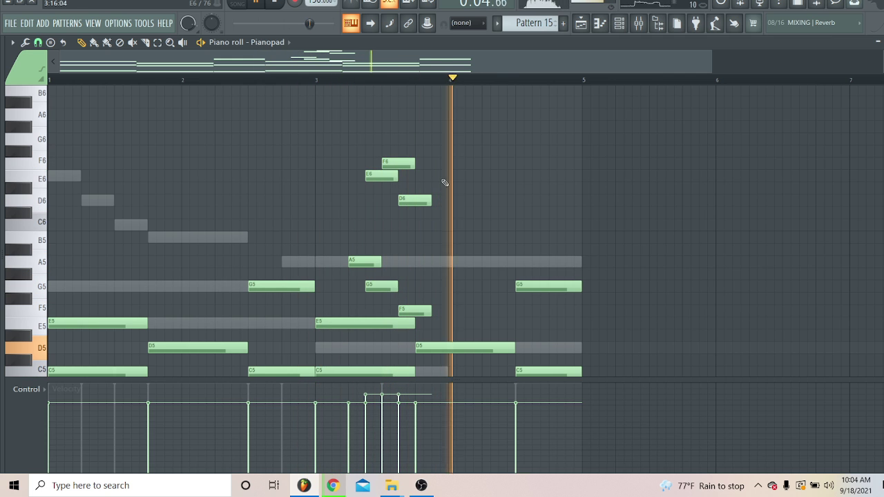
left_click_drag(410, 201, 426, 201)
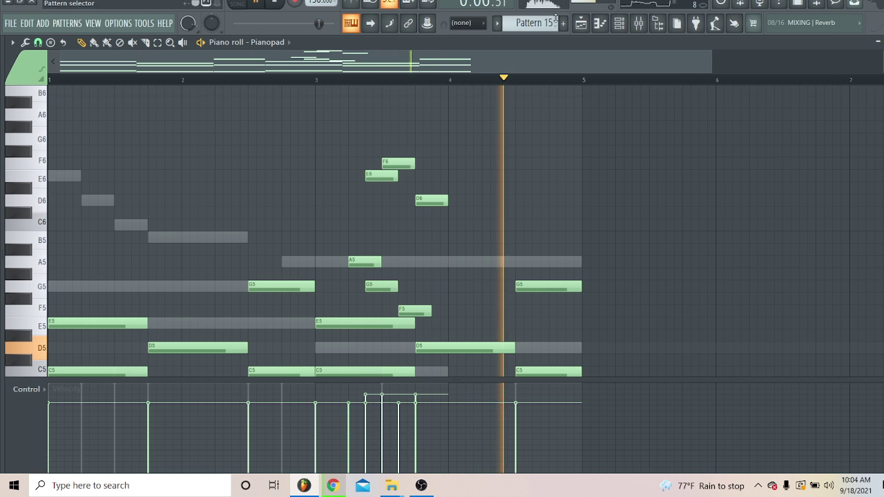
Load Gross Beat into effect slot 2 of mixer track Insert 4
left_click(638, 24)
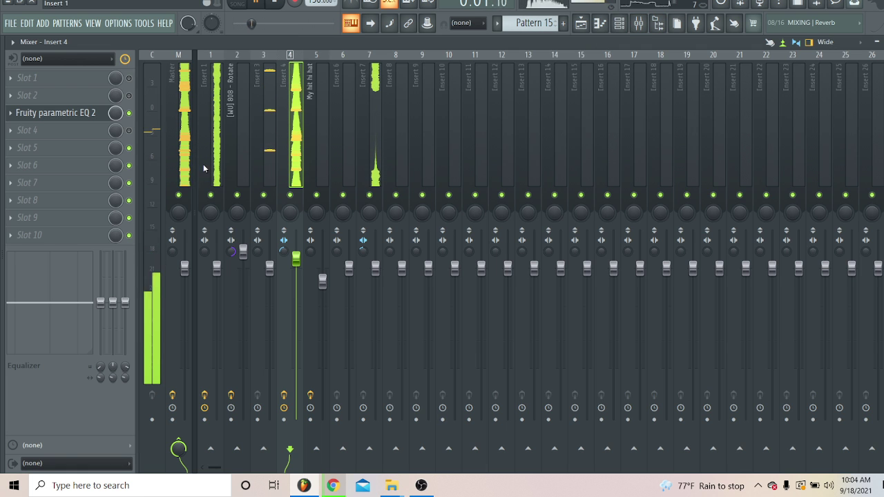
left_click(98, 96)
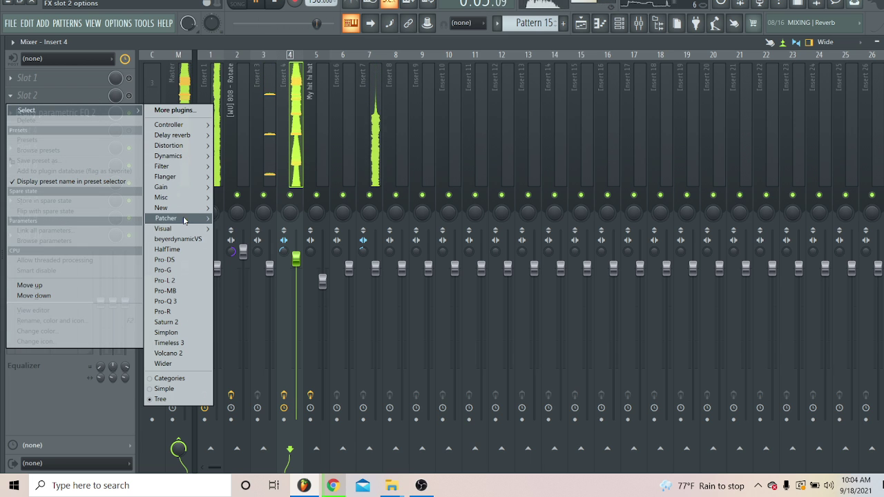
mouse_move(185, 198)
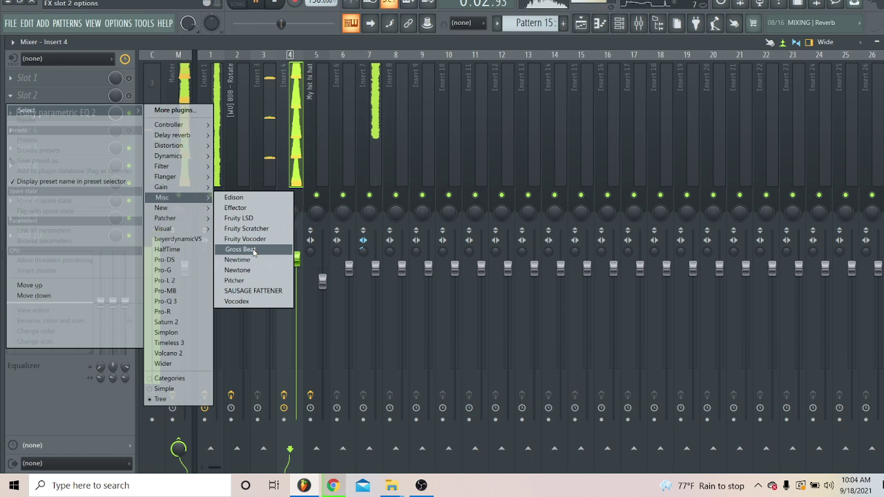
left_click(239, 250)
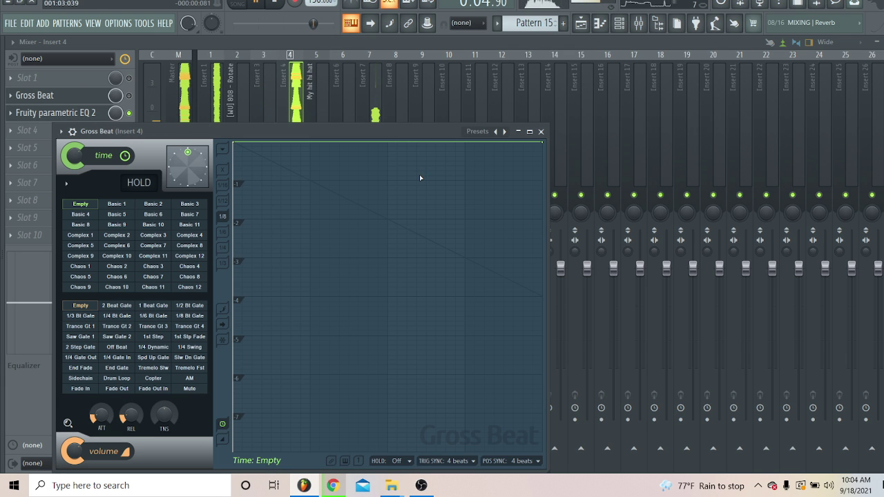
Apply Gross Beat's Momentary preset with the 1/2 Speed time effect and close the plugin
left_click(497, 131)
left_click(514, 189)
left_click(166, 277)
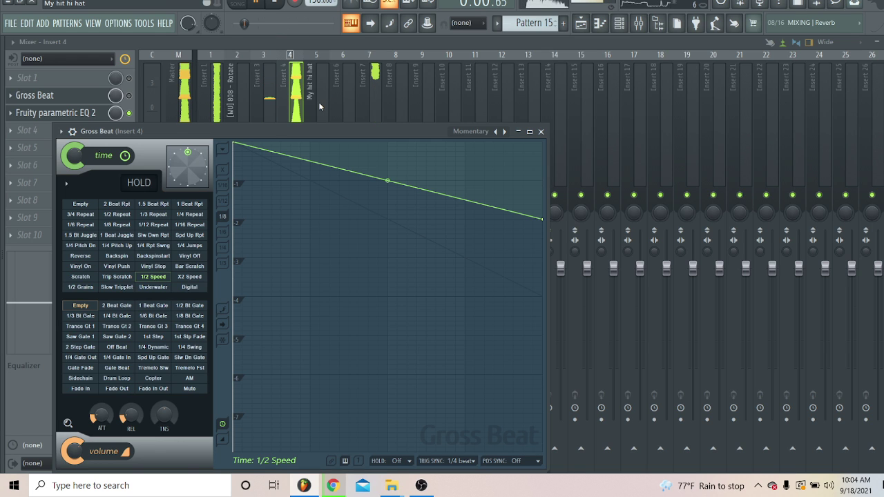
key("Escape")
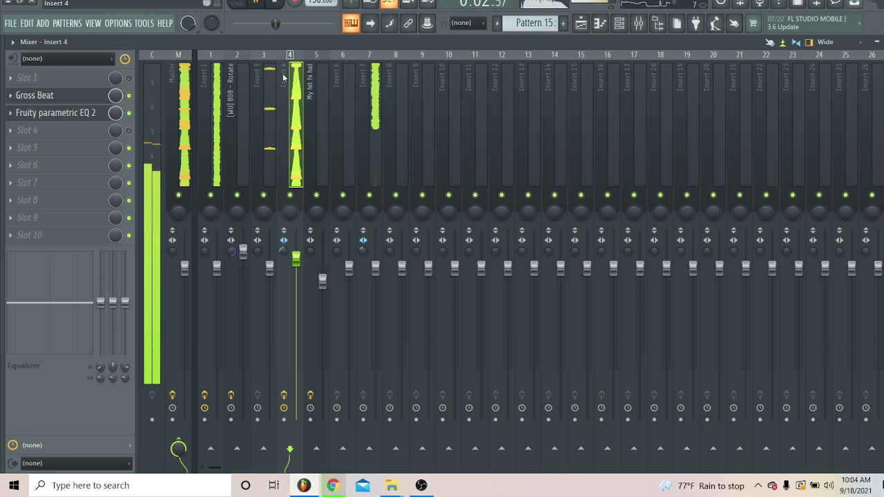
Audition mixer track Insert 4 without Insert 7 and in solo, and restore playback of all tracks
left_click(369, 195)
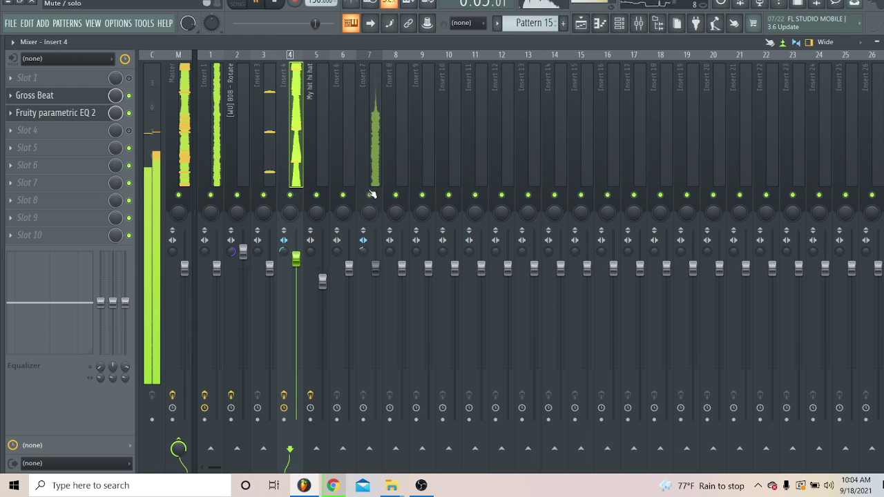
right_click(290, 195)
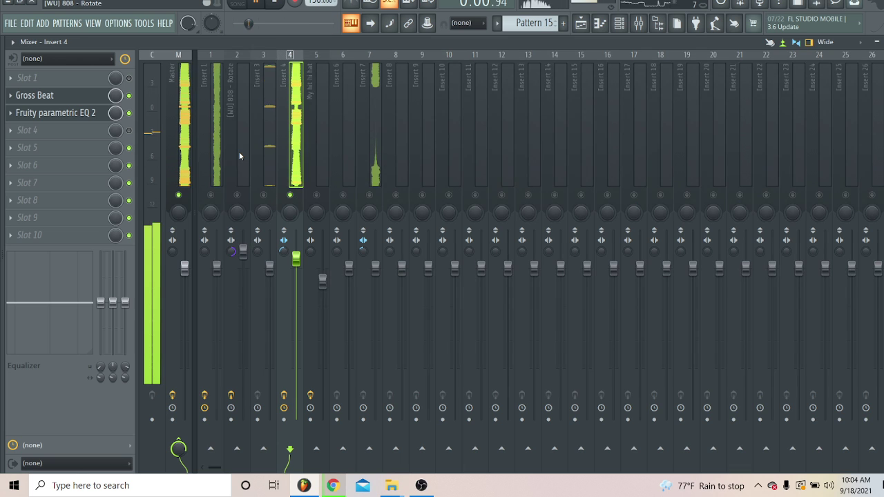
left_click(98, 102)
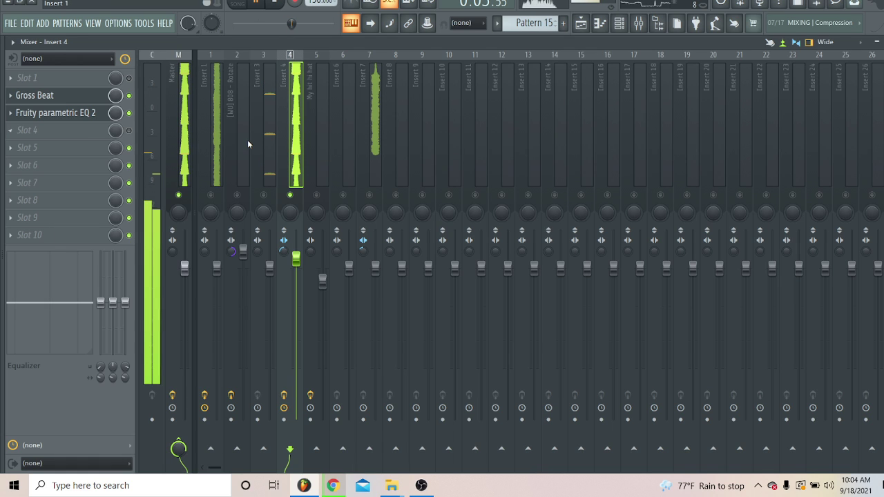
right_click(290, 196)
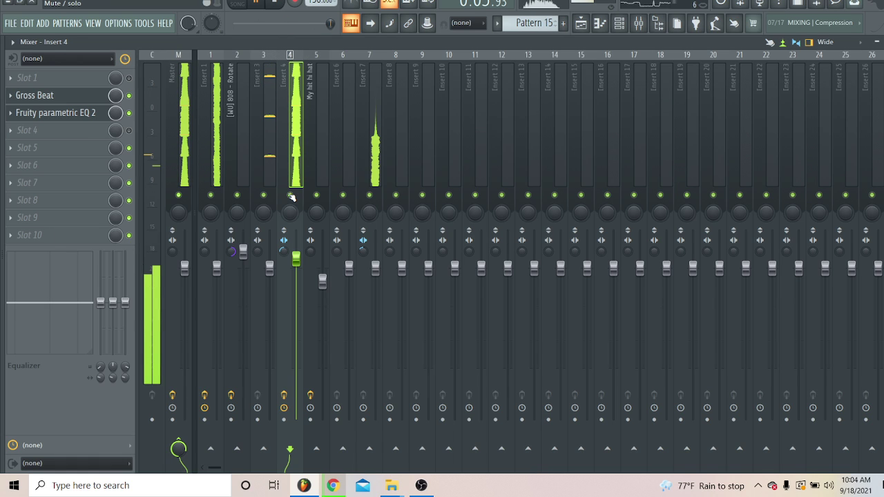
Check the effect slots of mixer tracks Insert 7 and Insert 1 and bring up the channel rack
left_click(379, 154)
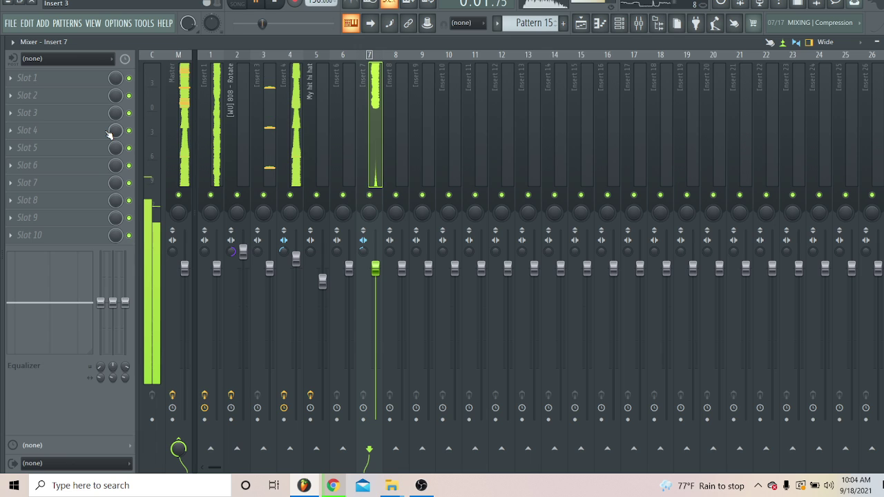
left_click(222, 162)
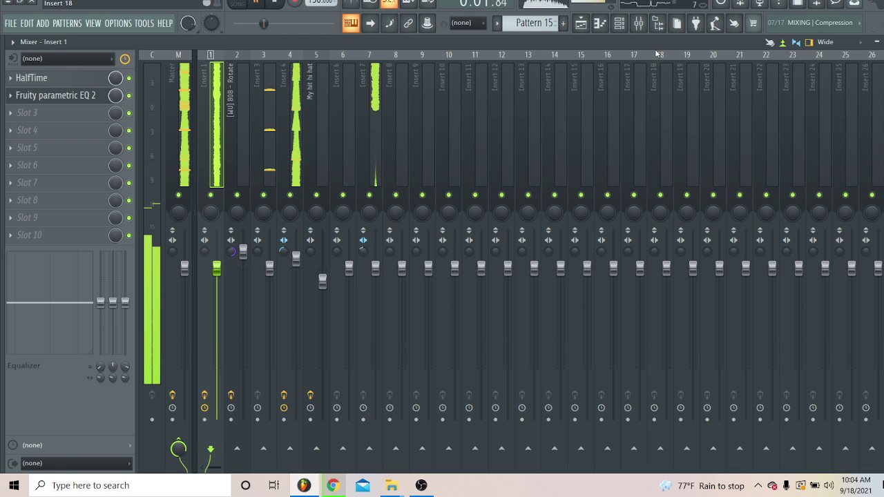
left_click(619, 24)
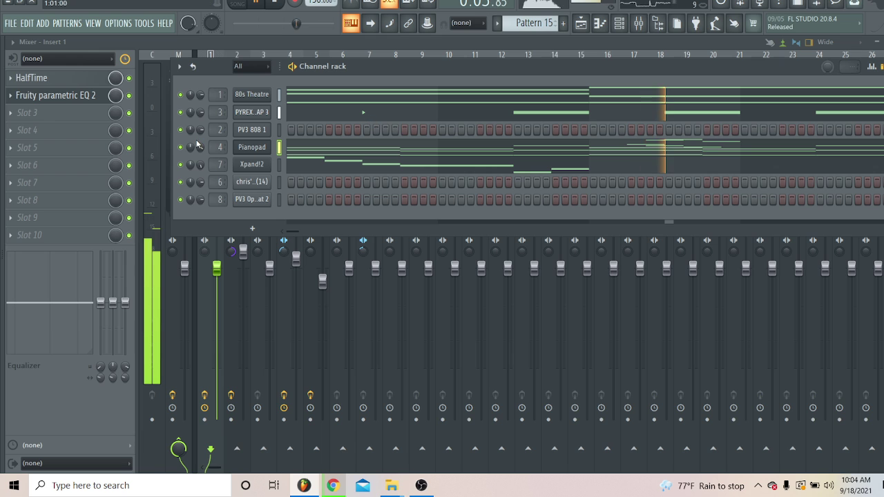
Transpose all the 80s Theatre chord notes down one octave in the piano roll
left_click(339, 98)
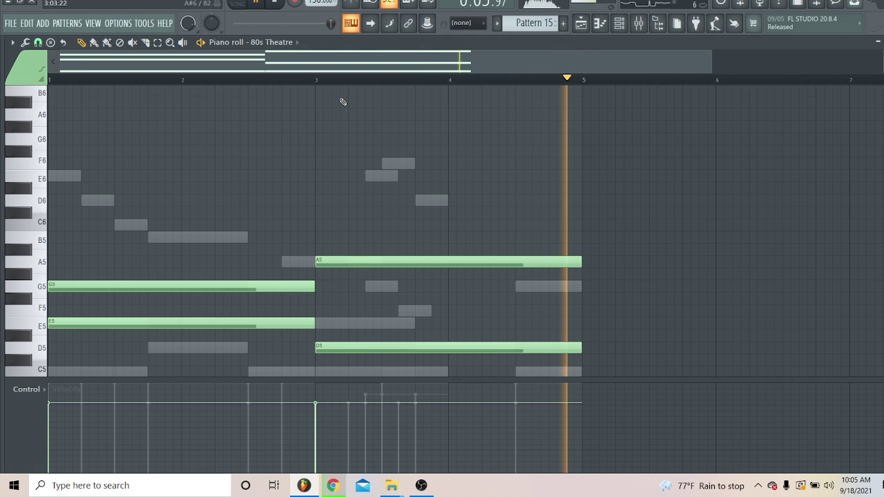
key("space")
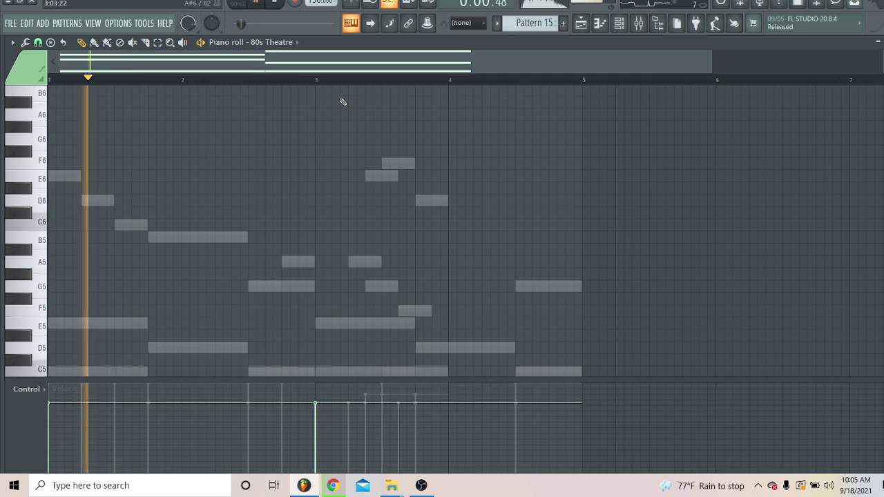
Fill every 2 steps of the chris's stash hat (14) channel and place PV3 Open Hat 2 hits on steps 1 and 49
left_click(619, 25)
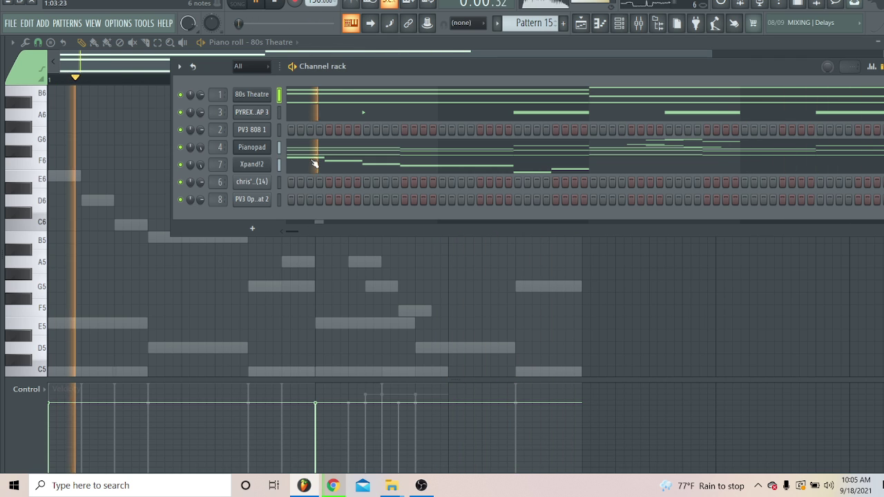
right_click(271, 195)
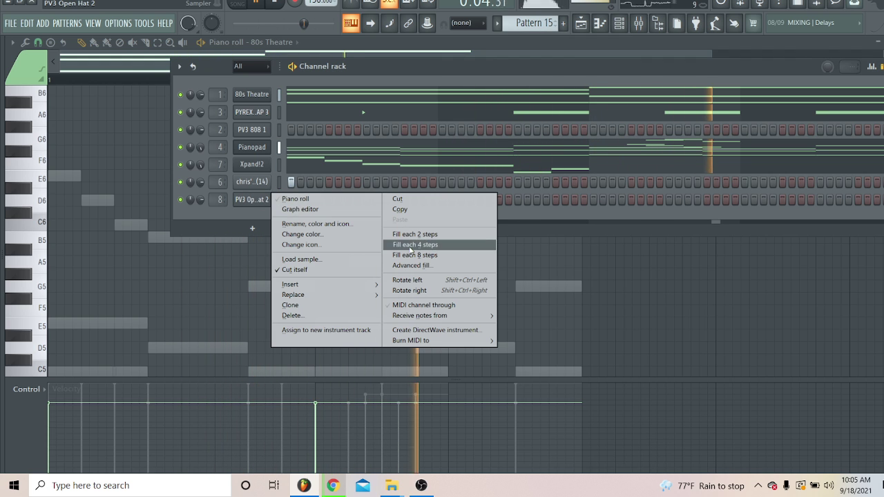
left_click(256, 183)
right_click(254, 182)
left_click(256, 183)
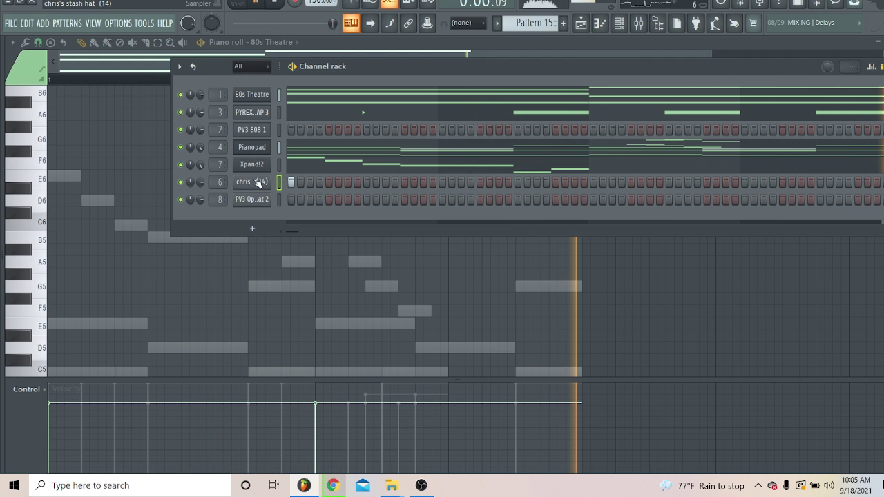
left_click(255, 182)
left_click(306, 80)
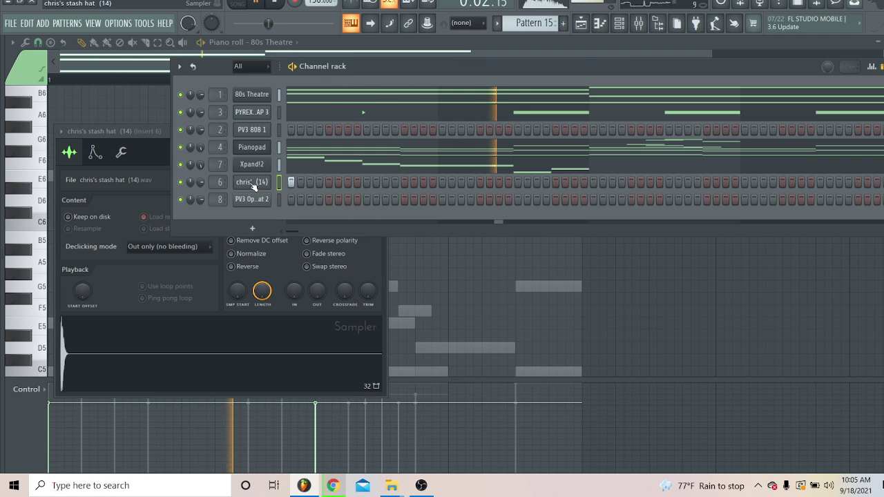
right_click(268, 180)
left_click(408, 219)
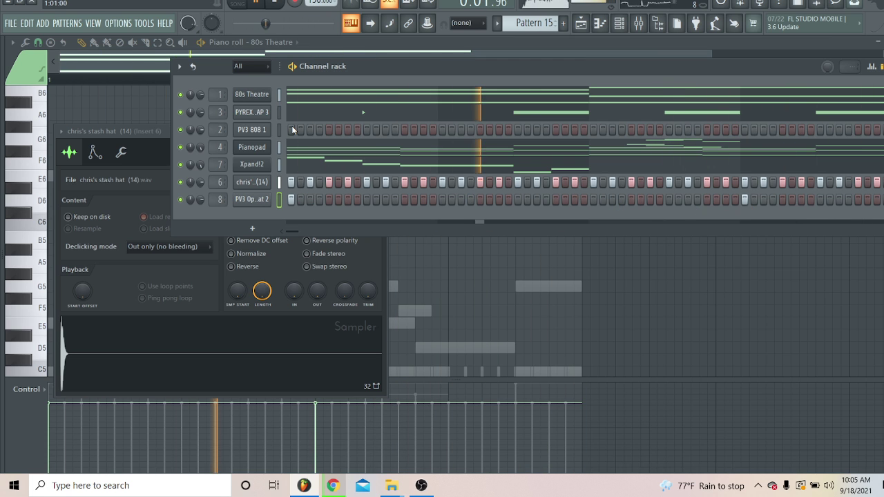
Place a one-beat E5 note at the start of bar 1 in the PV3 808 1 piano roll
right_click(255, 133)
left_click(286, 129)
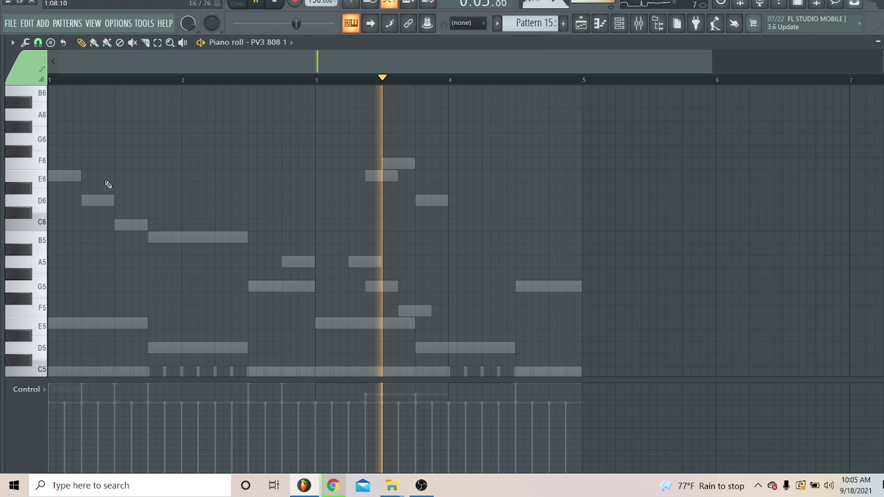
scroll(69, 228, "down", 4)
left_click(69, 188)
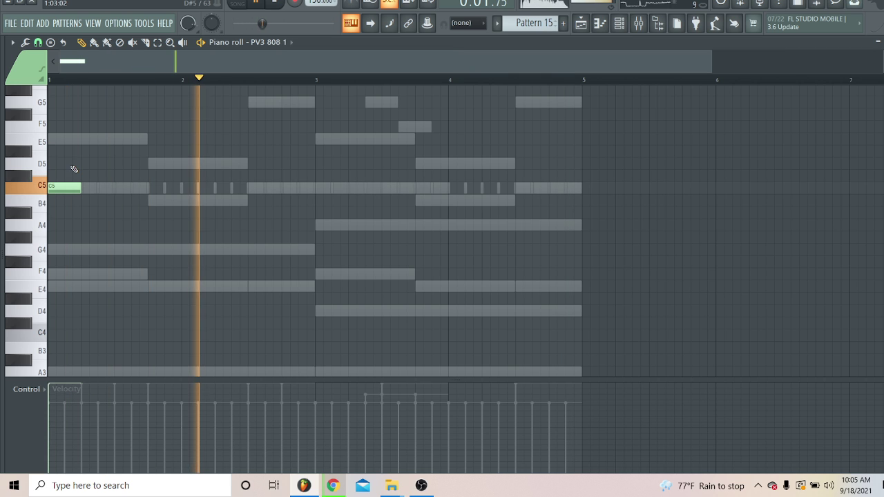
left_click_drag(69, 186, 59, 140)
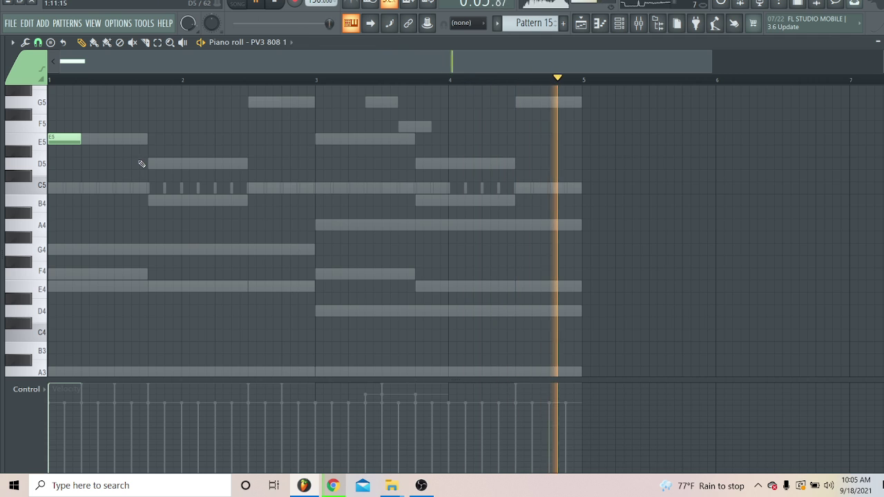
Add two consecutive half-beat D5 bass notes from beat 2 of bar 2 and a one-beat G5 note on its beat 4
left_click(217, 165)
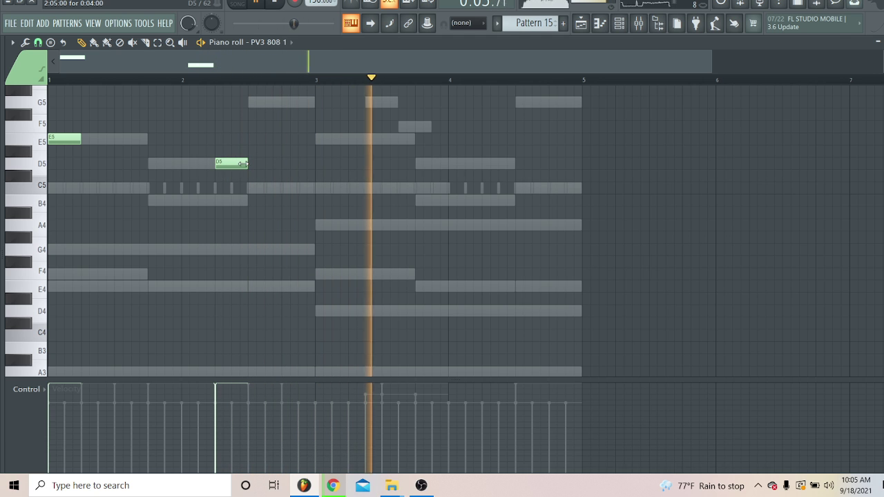
left_click_drag(247, 166, 230, 171)
left_click(236, 164)
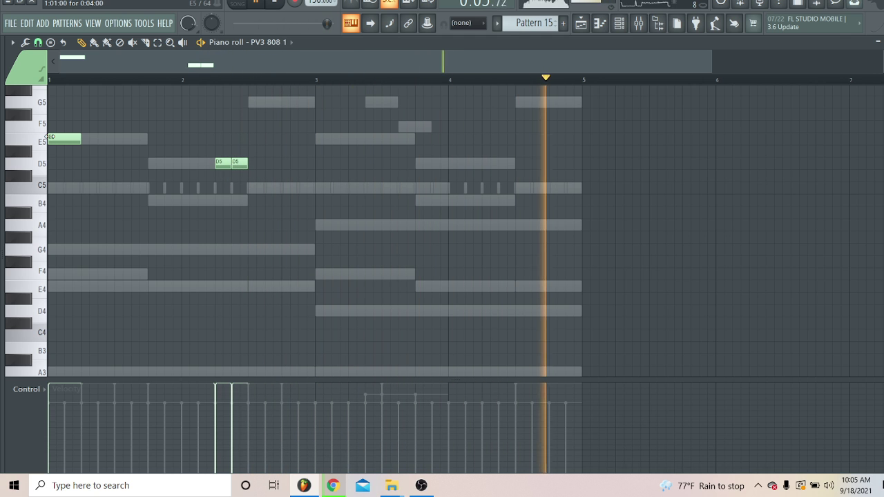
left_click(284, 102)
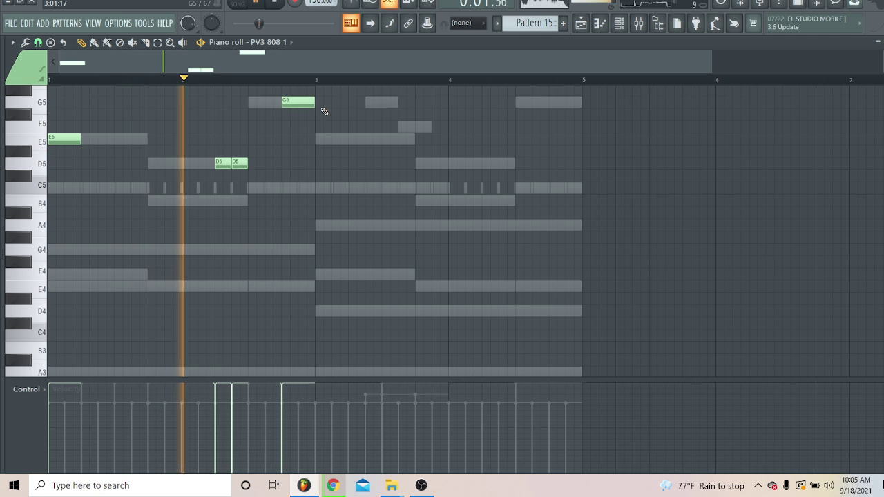
Duplicate the PV3 808 1 notes of bars 1 and 2 into bars 3 and 4
left_click(322, 138)
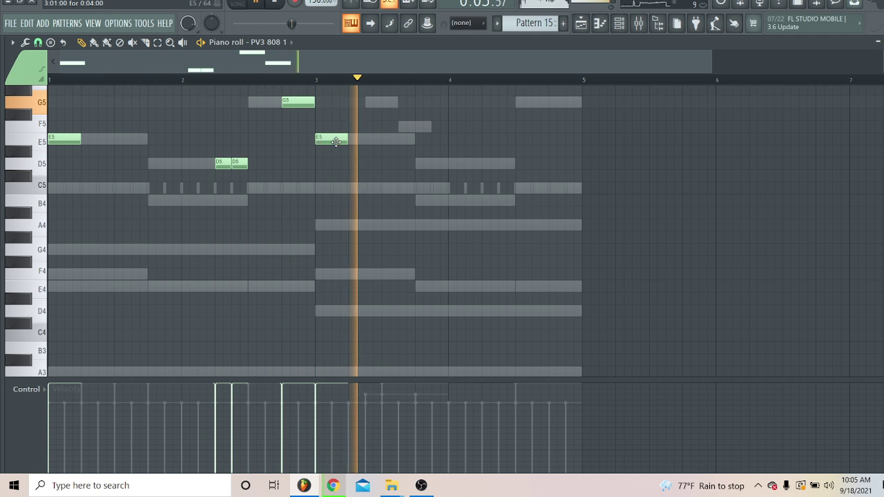
right_click(322, 139)
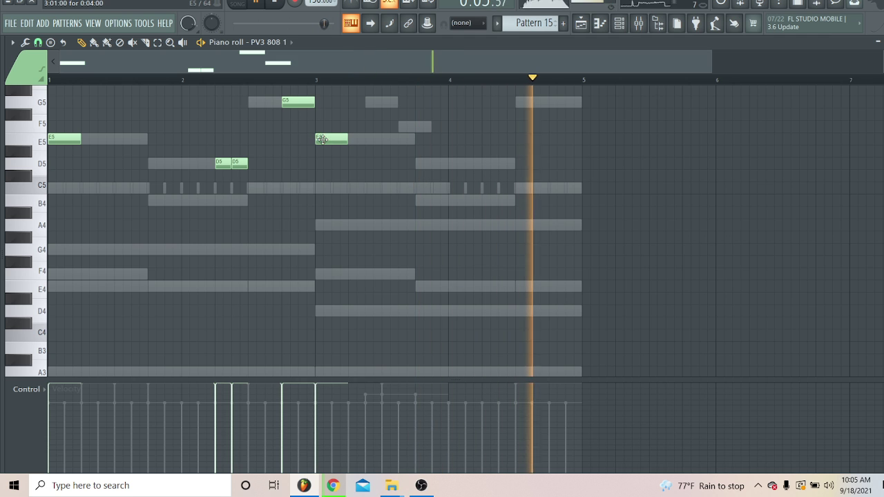
key("ctrl+b")
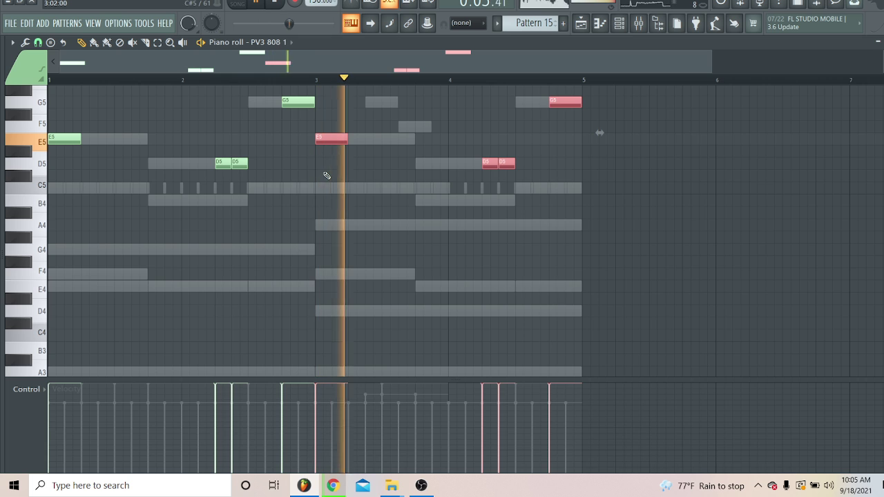
Add one-beat E5 bass notes at steps 7 and 13 of bar 3 and lower the final bass note to B4
left_click(369, 138)
left_click(422, 137)
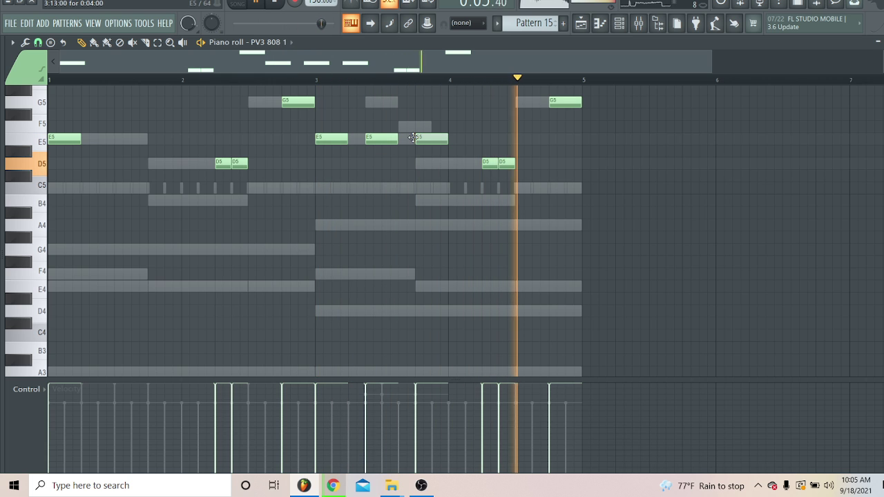
left_click_drag(555, 103, 555, 202)
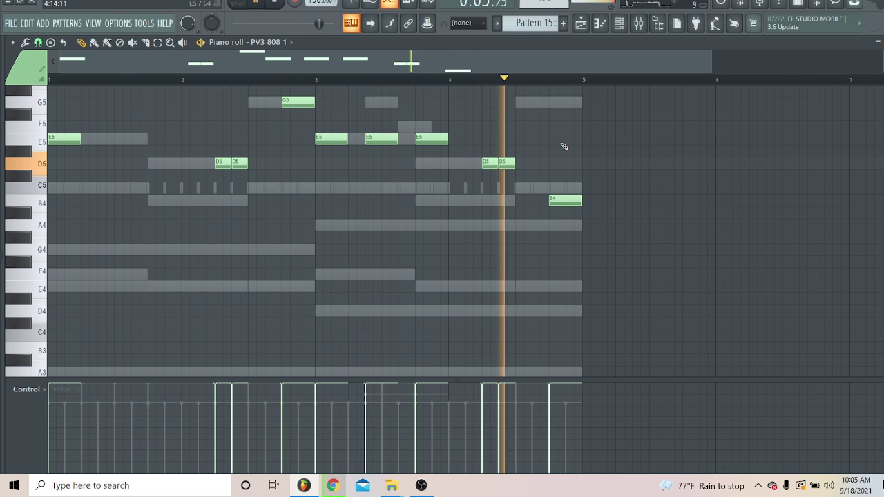
Check the effect slots of mixer track Insert 4 and minimize the project window to return to OBS Studio
left_click(638, 23)
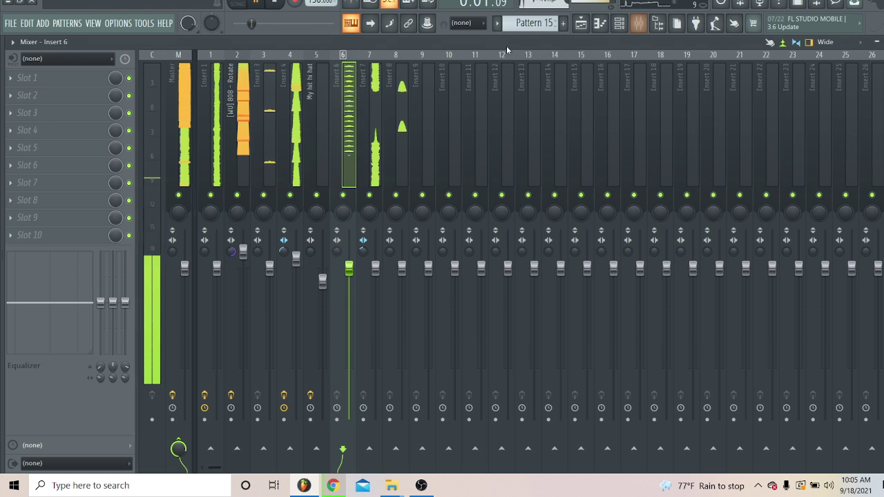
left_click(294, 136)
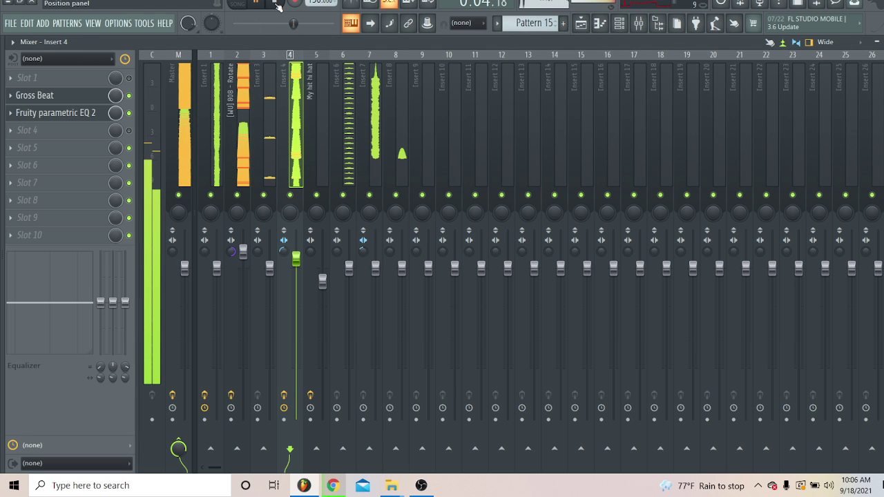
left_click(8, 3)
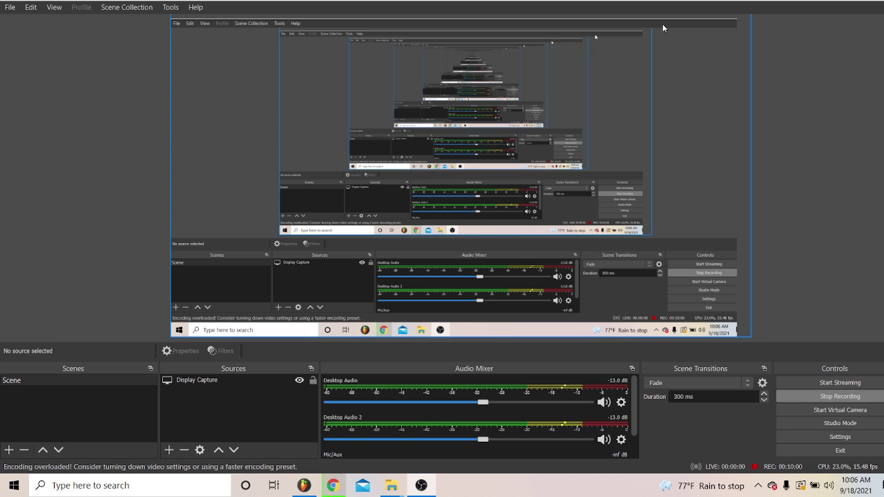